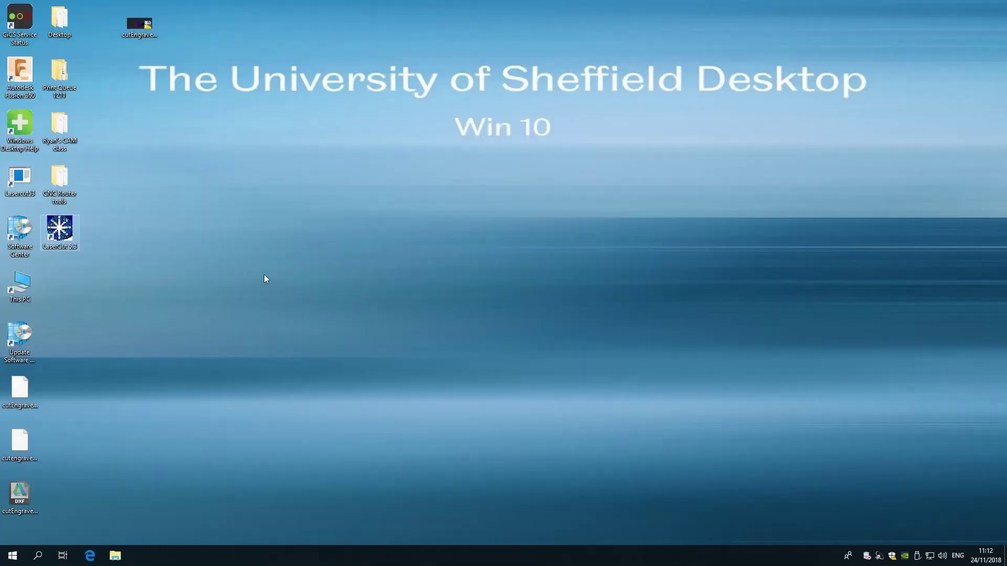
Step: Launch LaserCut 5.3, import cutEngraveRaster.dxf and zoom to fit the work area
{"action": "double_click", "coordinate": [60, 234]}
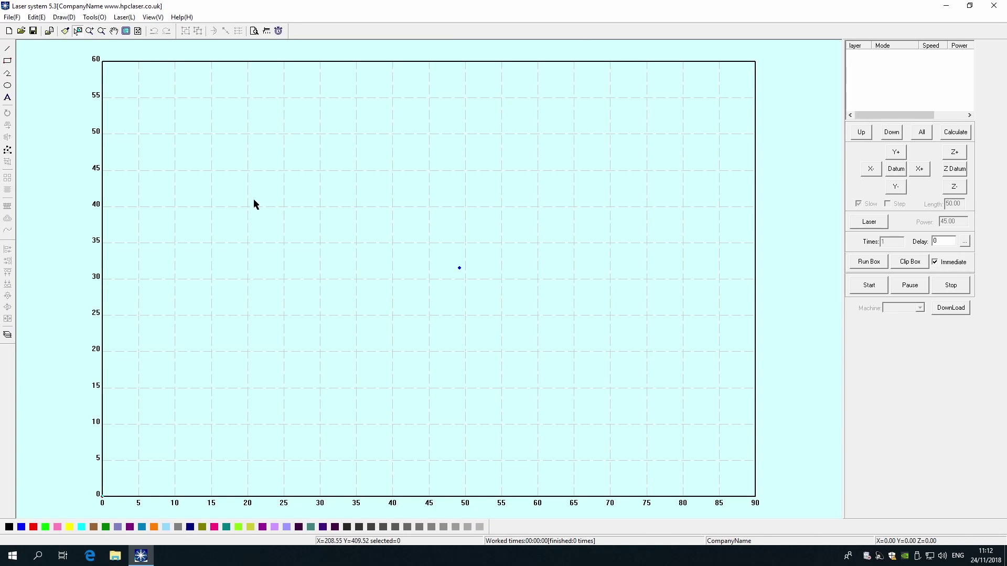
{"action": "left_click", "coordinate": [12, 17]}
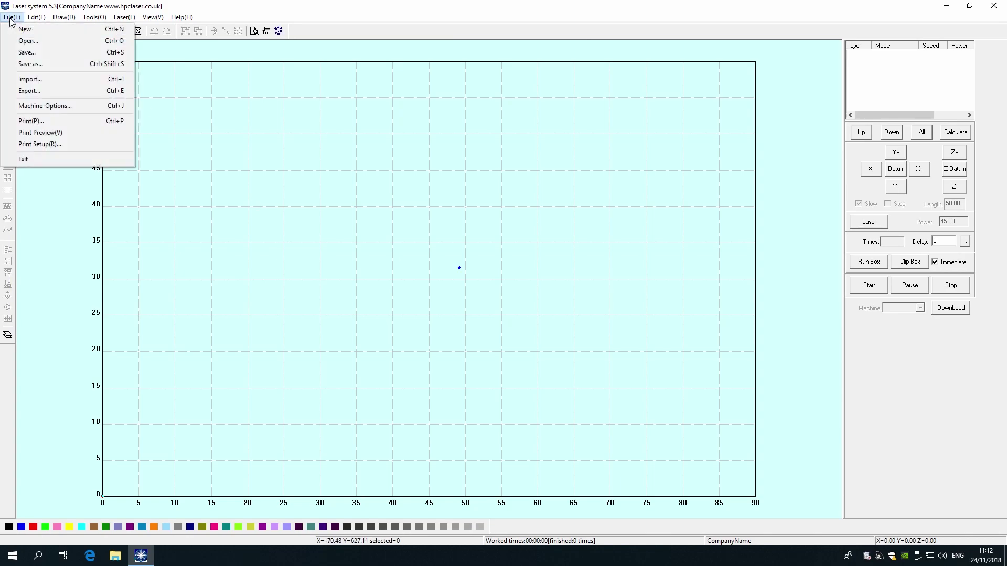
{"action": "left_click", "coordinate": [31, 79]}
{"action": "left_click", "coordinate": [155, 92]}
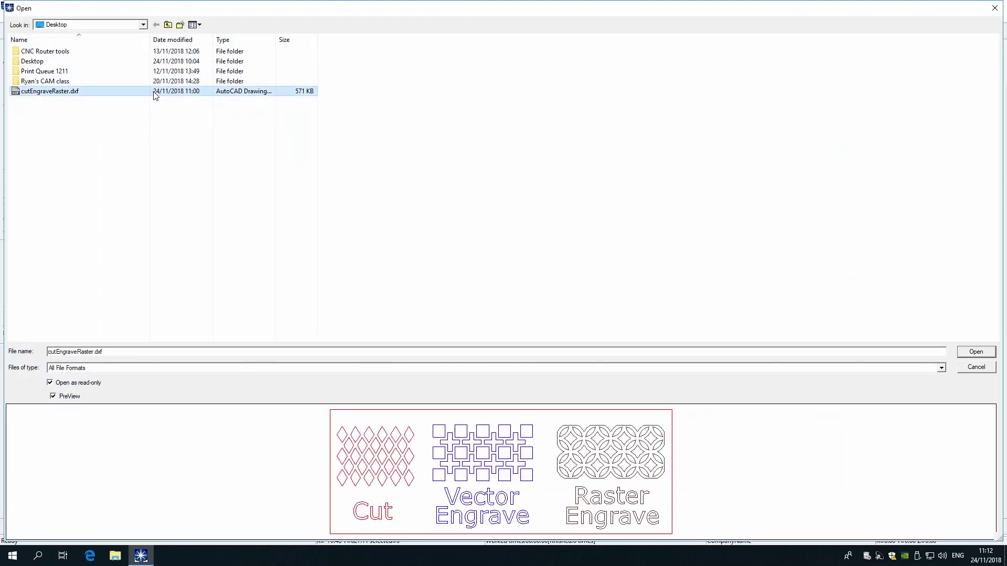
{"action": "left_click", "coordinate": [976, 351]}
{"action": "scroll", "coordinate": [454, 254], "scroll_direction": "down", "scroll_amount": 3}
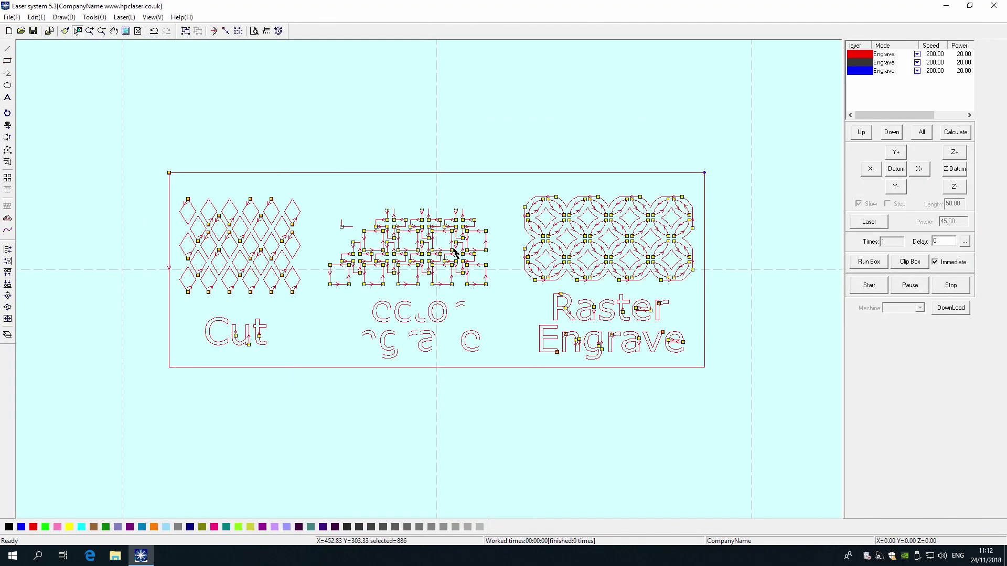
{"action": "scroll", "coordinate": [462, 247], "scroll_direction": "down", "scroll_amount": 2}
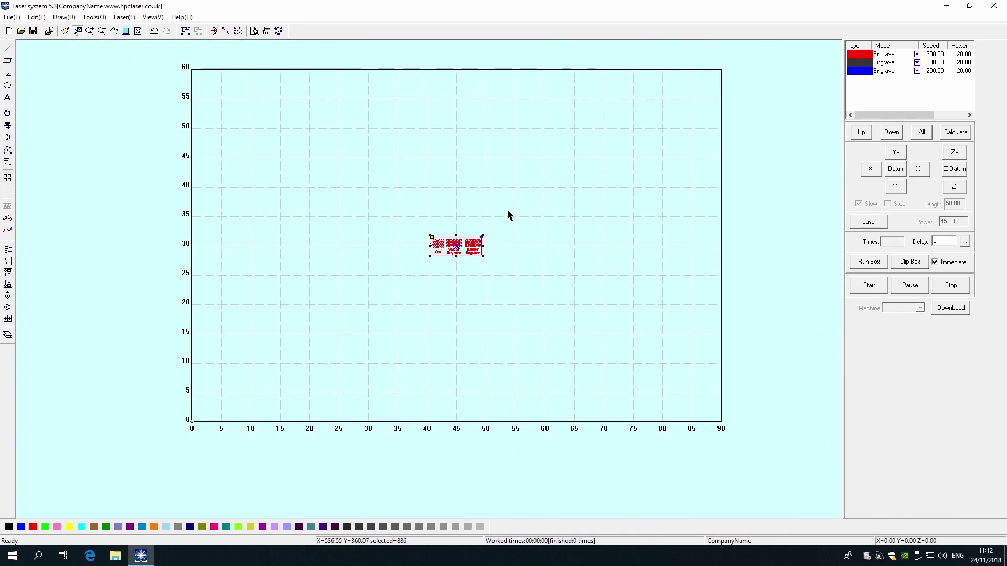
{"action": "scroll", "coordinate": [498, 221], "scroll_direction": "up", "scroll_amount": 2}
{"action": "scroll", "coordinate": [485, 240], "scroll_direction": "up", "scroll_amount": 3}
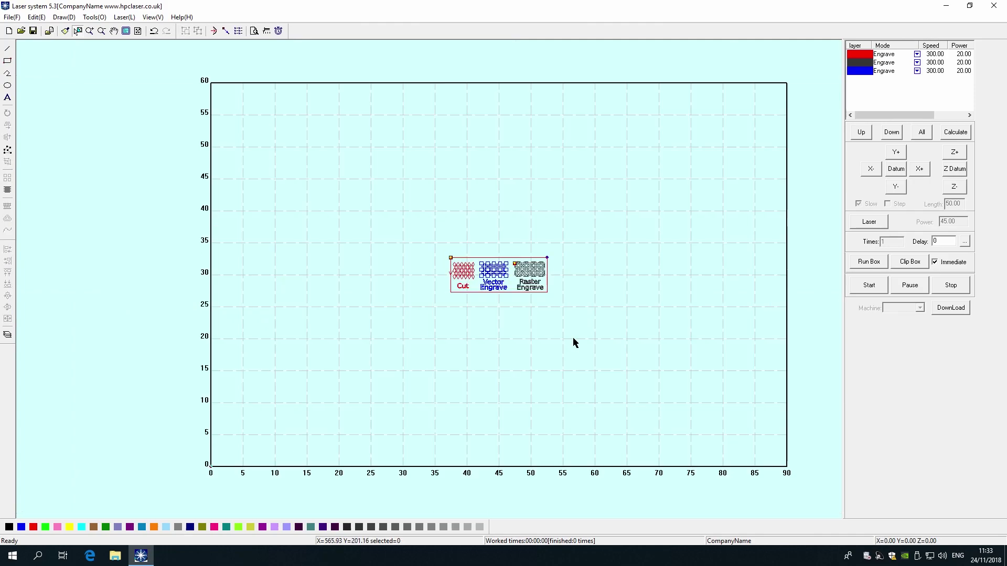
Step: Scale the whole test design to a new x length of 200
{"action": "left_click_drag", "start_coordinate": [420, 222], "coordinate": [420, 221]}
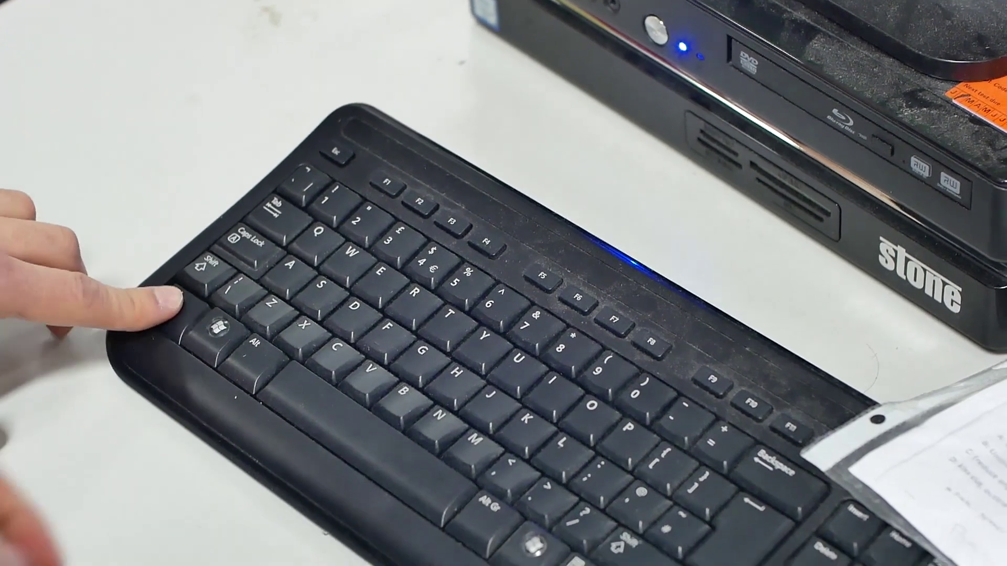
{"action": "key", "text": "ctrl+e"}
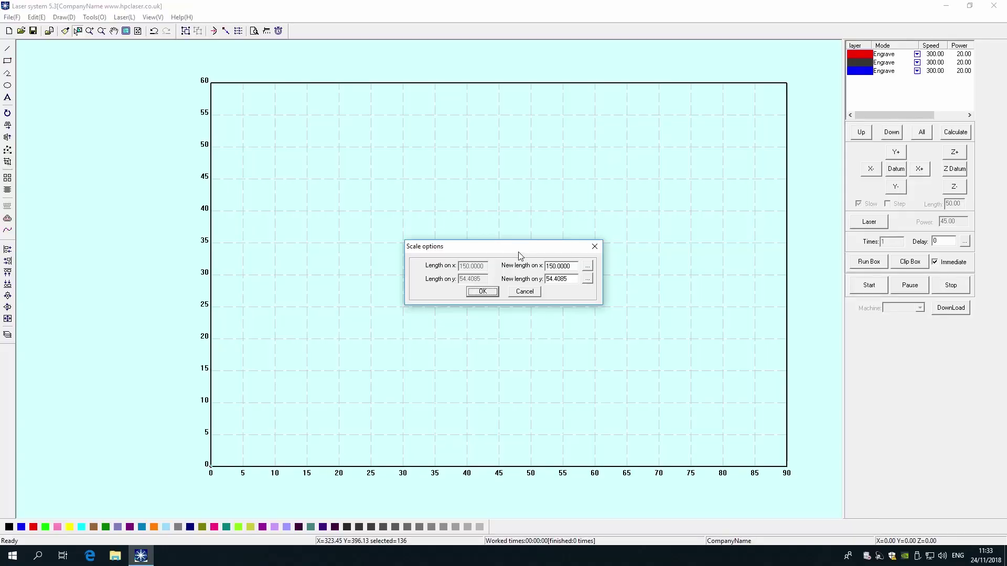
{"action": "left_click_drag", "start_coordinate": [519, 255], "coordinate": [510, 326]}
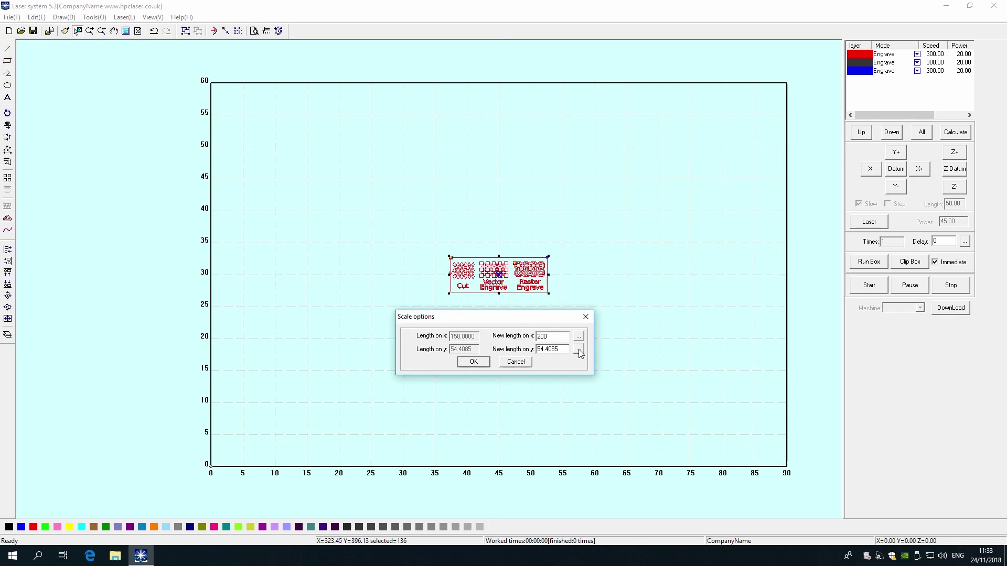
{"action": "left_click", "coordinate": [473, 362]}
{"action": "left_click", "coordinate": [595, 355]}
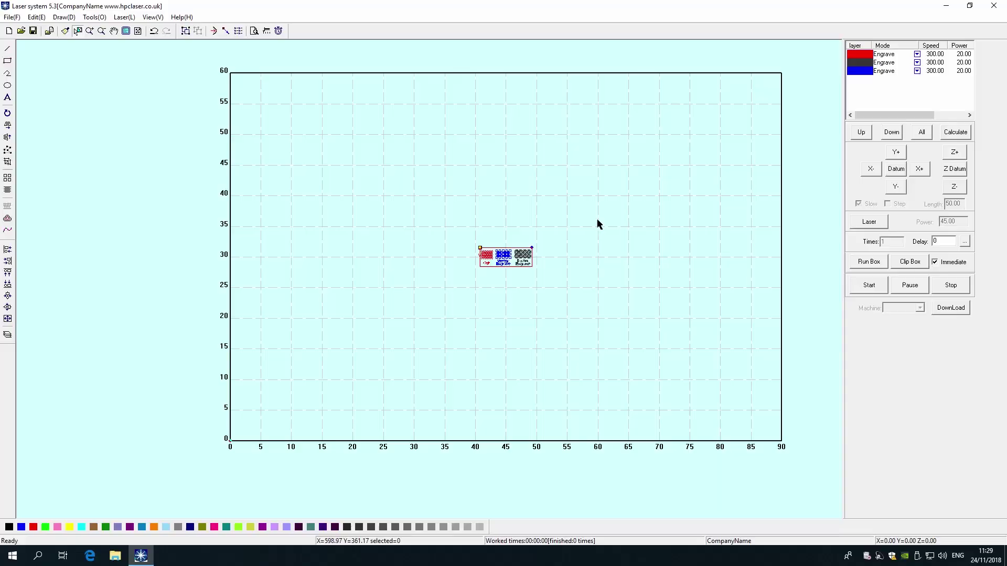
Step: Select every object and open Unite lines with a 0.010 tolerance
{"action": "left_click_drag", "start_coordinate": [627, 319], "coordinate": [430, 217]}
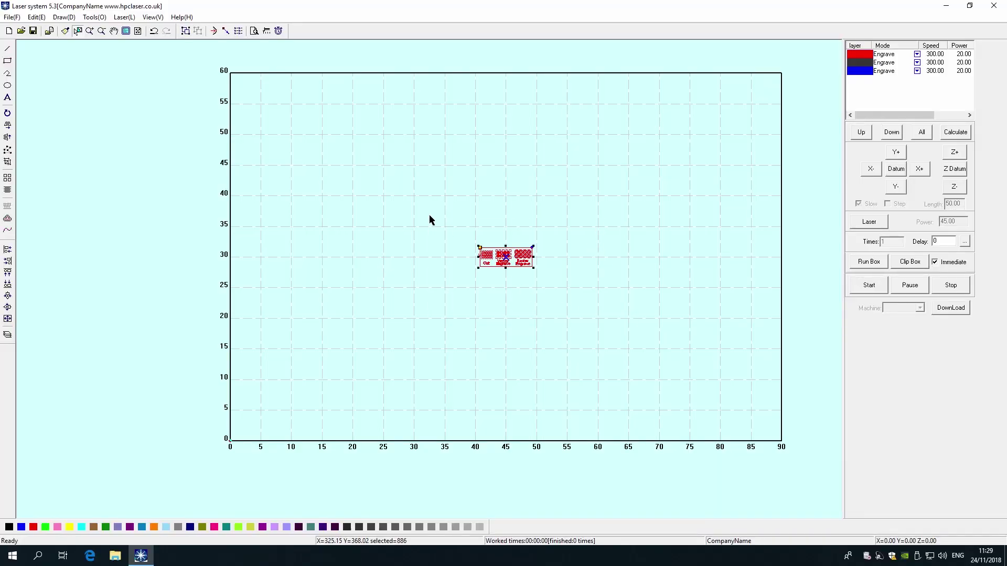
{"action": "left_click", "coordinate": [102, 18]}
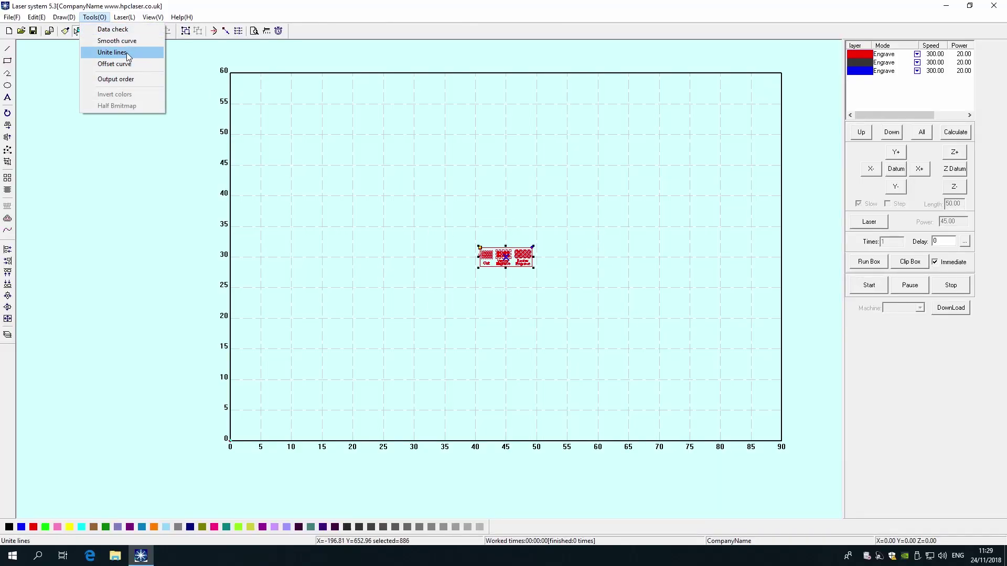
{"action": "left_click", "coordinate": [112, 53]}
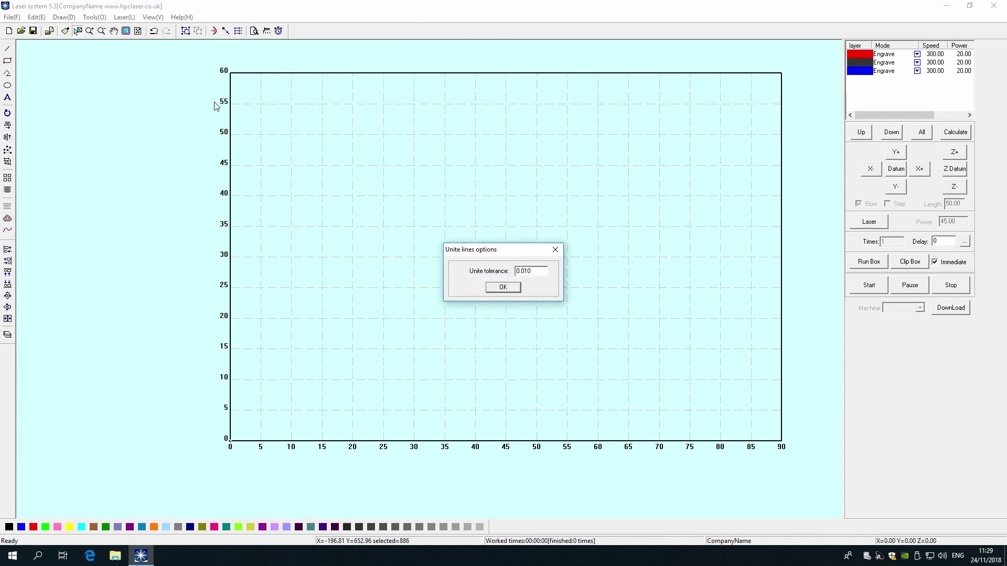
Step: Confirm the 0.010 line unite, then review the grey, blue and red layers
{"action": "left_click", "coordinate": [505, 289]}
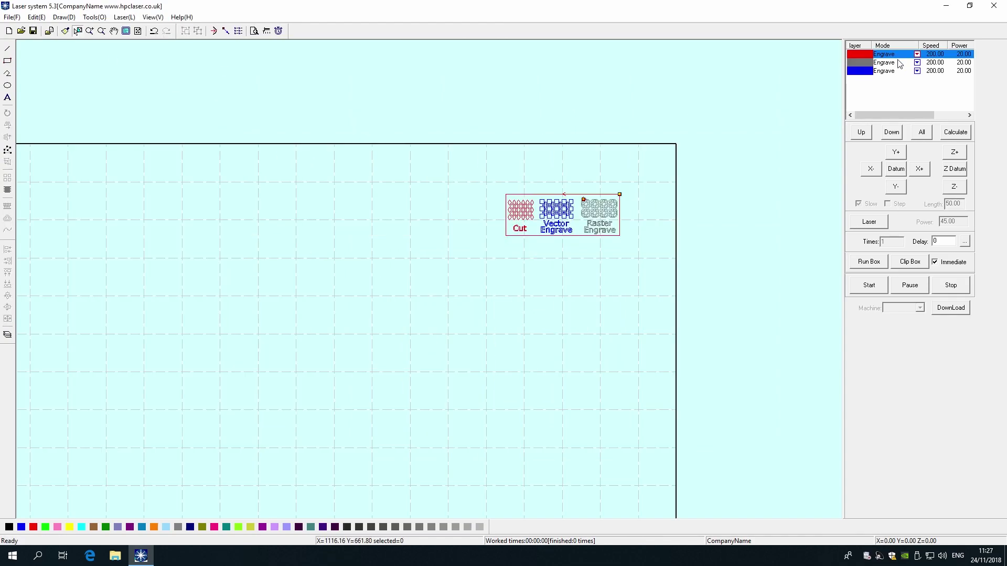
{"action": "left_click", "coordinate": [864, 63]}
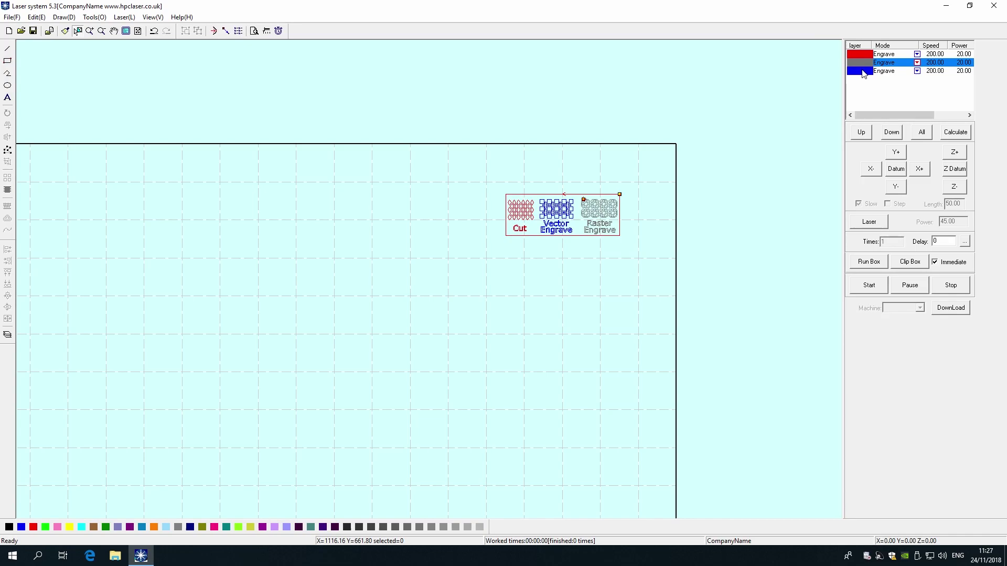
{"action": "left_click", "coordinate": [864, 71]}
{"action": "left_click", "coordinate": [865, 54]}
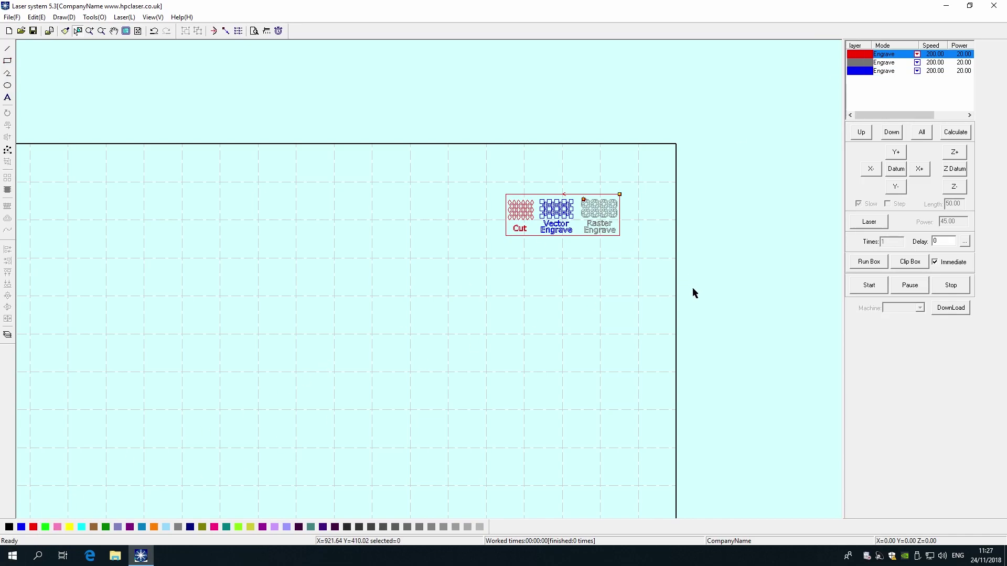
Step: Move the three sample shapes to a green layer, then undo that change
{"action": "left_click_drag", "start_coordinate": [692, 289], "coordinate": [455, 164]}
{"action": "left_click", "coordinate": [45, 527]}
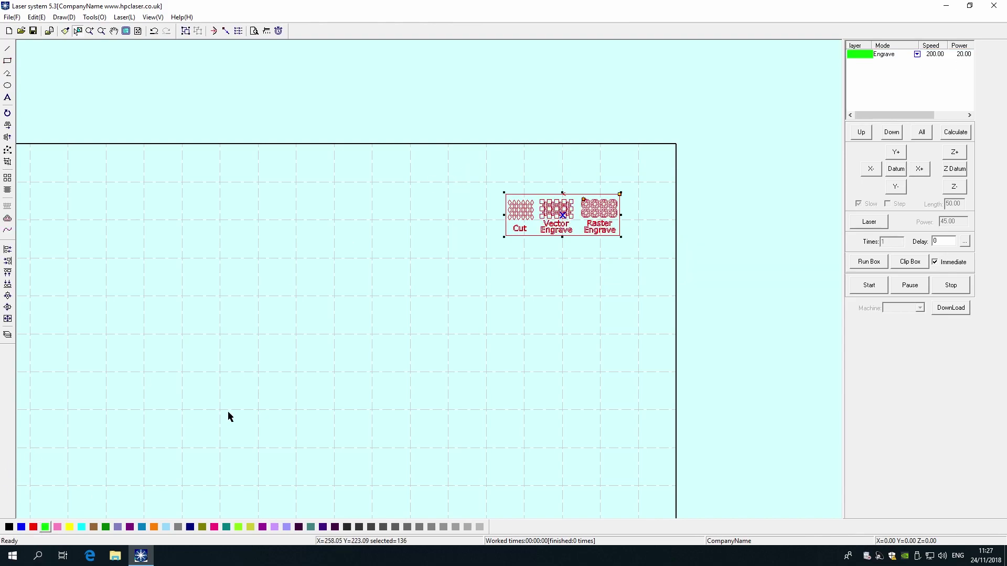
{"action": "left_click", "coordinate": [461, 336]}
{"action": "key", "text": "ctrl+z"}
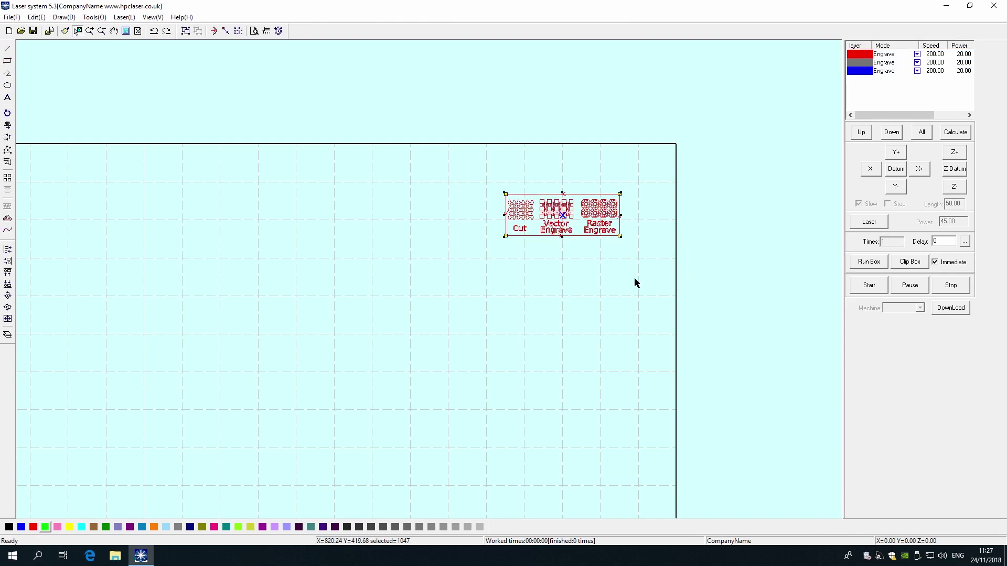
{"action": "left_click", "coordinate": [675, 263]}
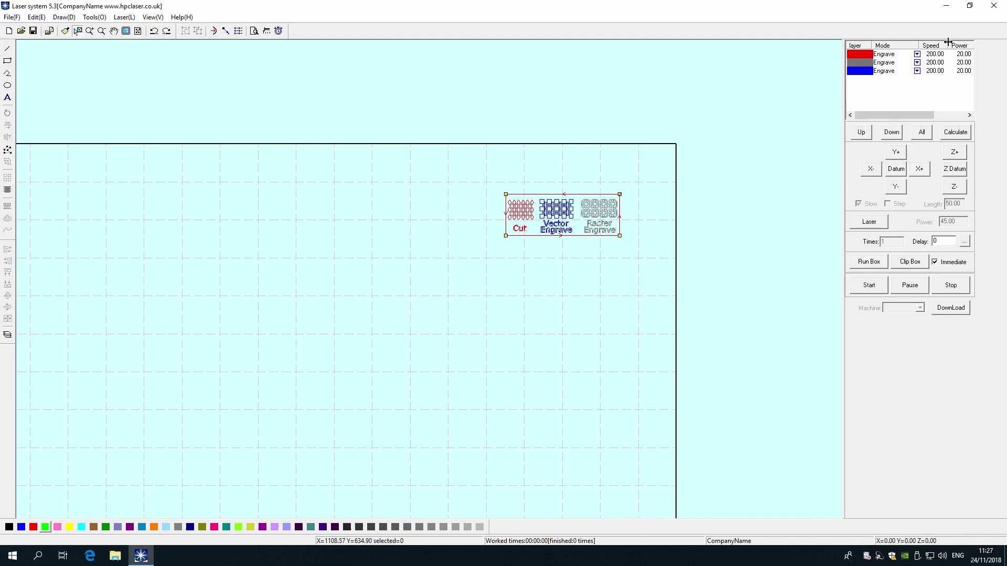
Step: Set red to Cut 10/100, blue to Cut 100/40 and dark to Engrave 300/20
{"action": "left_click", "coordinate": [916, 59]}
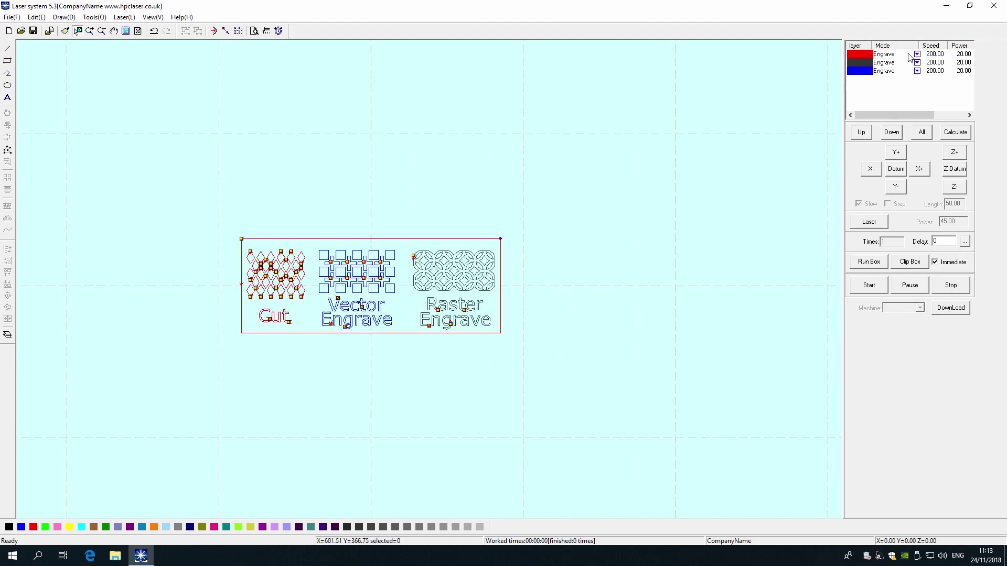
{"action": "double_click", "coordinate": [907, 62]}
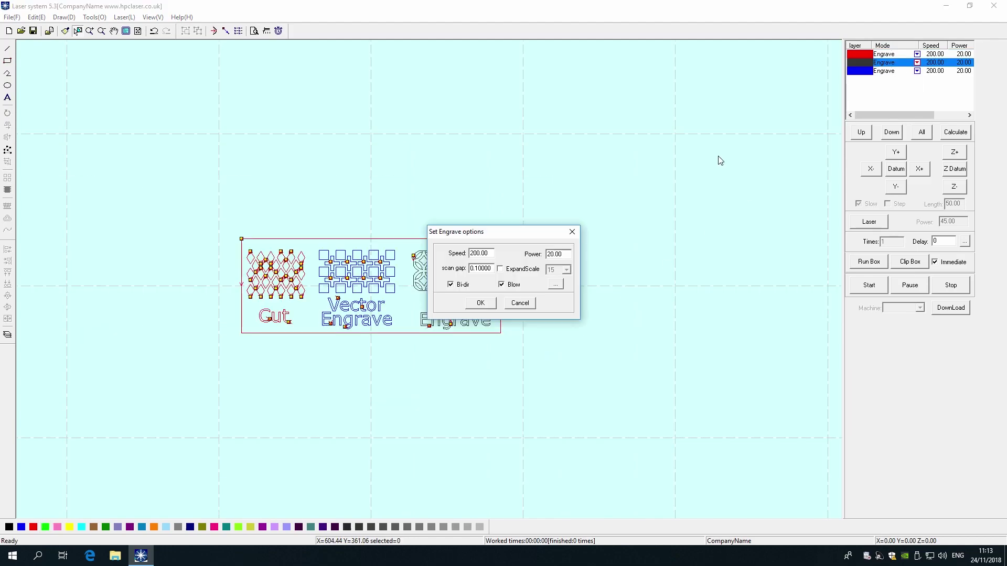
{"action": "left_click", "coordinate": [475, 306]}
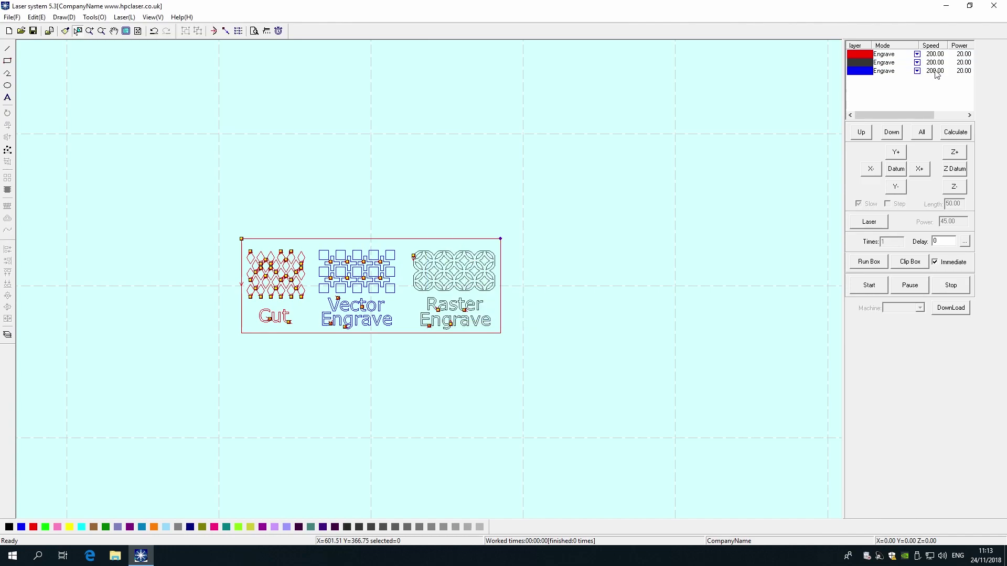
{"action": "double_click", "coordinate": [935, 55]}
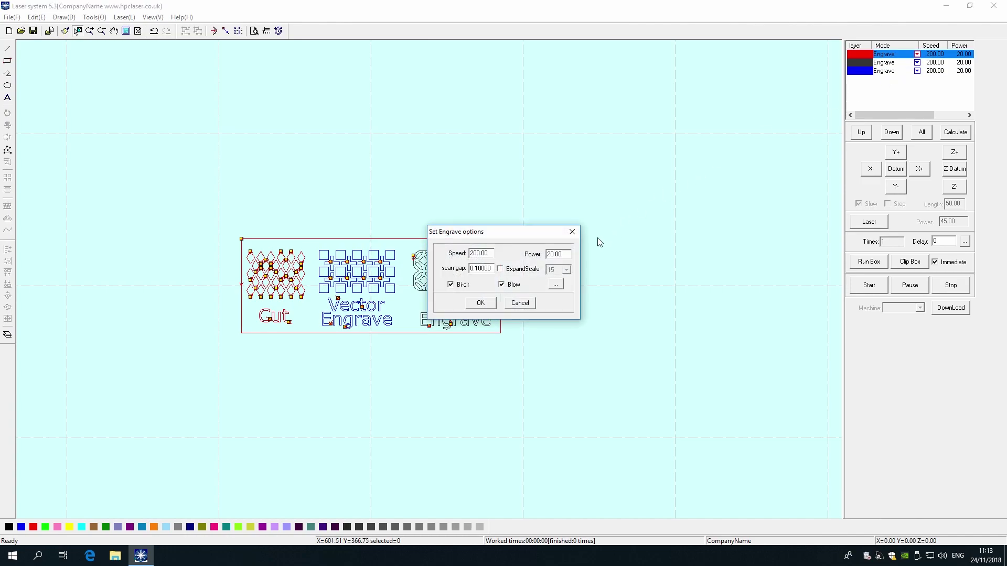
{"action": "left_click", "coordinate": [480, 304]}
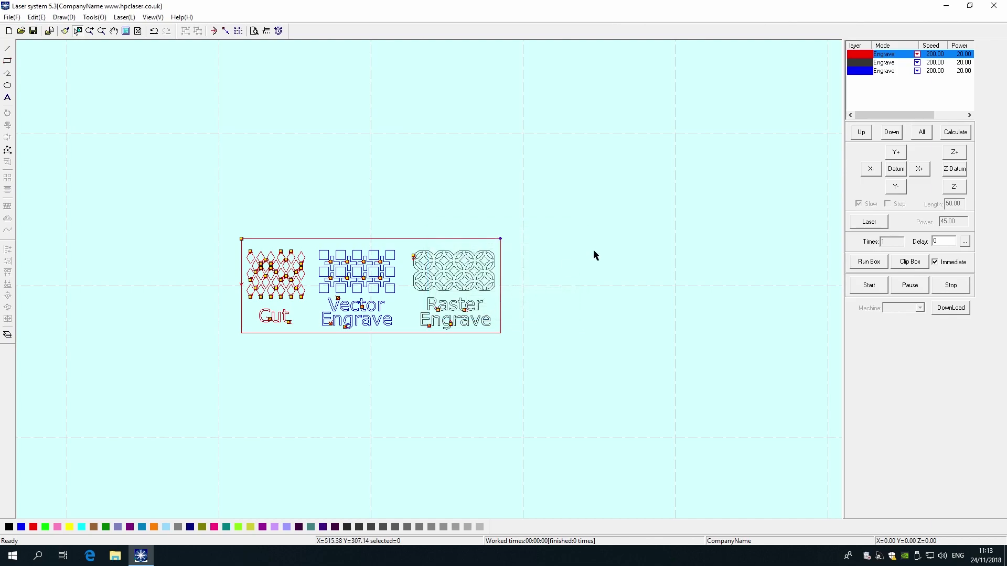
{"action": "left_click", "coordinate": [927, 61]}
{"action": "left_click", "coordinate": [895, 73]}
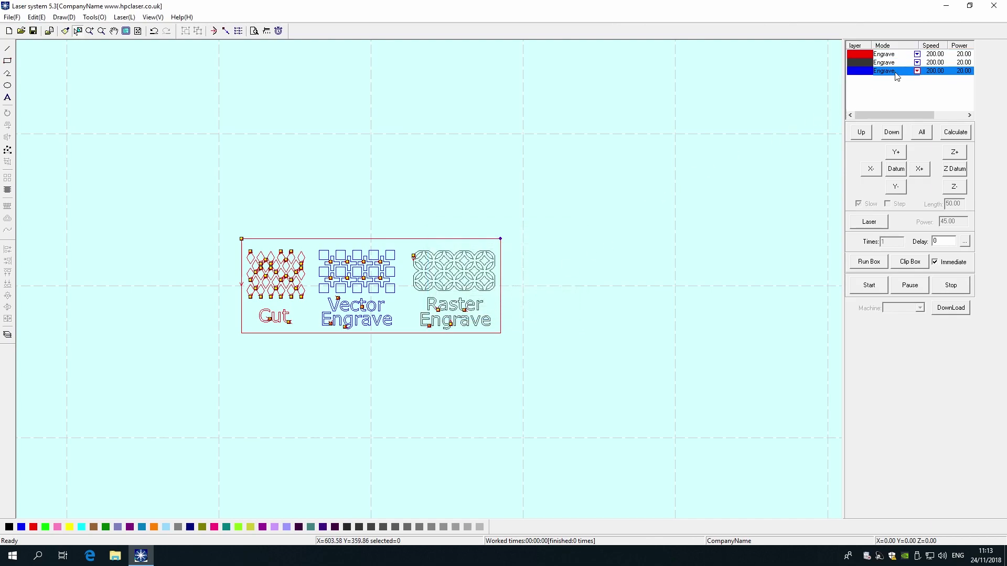
{"action": "left_click", "coordinate": [917, 55]}
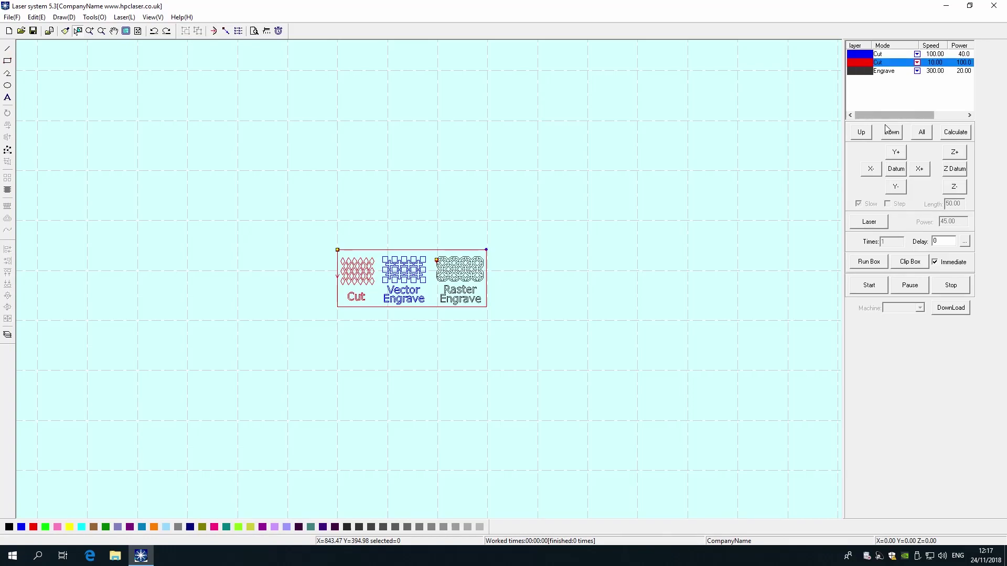
Step: Move the red Cut layer to the top of the order and download the current job
{"action": "left_click", "coordinate": [860, 71]}
{"action": "left_click", "coordinate": [867, 134]}
{"action": "left_click", "coordinate": [869, 137]}
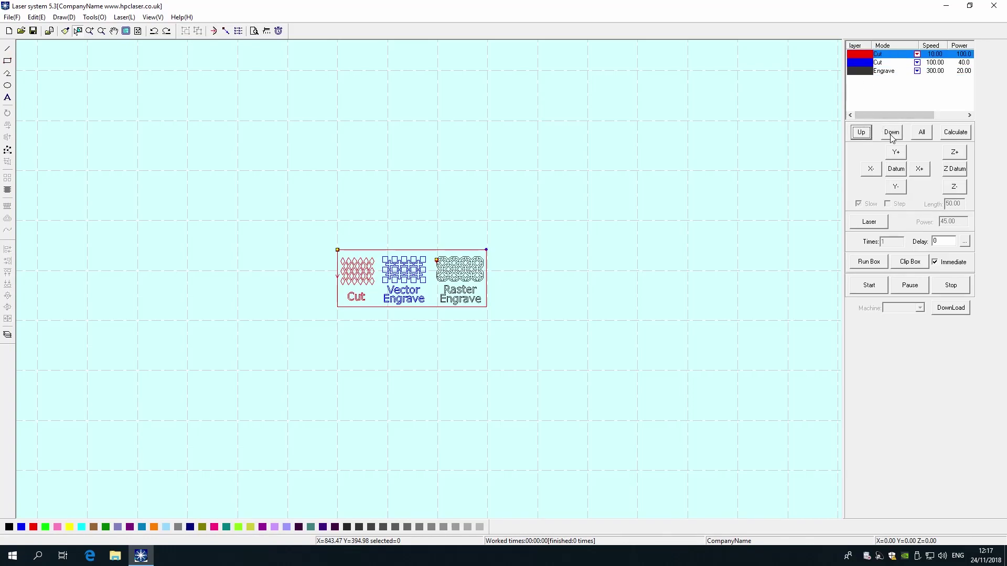
{"action": "left_click", "coordinate": [891, 134]}
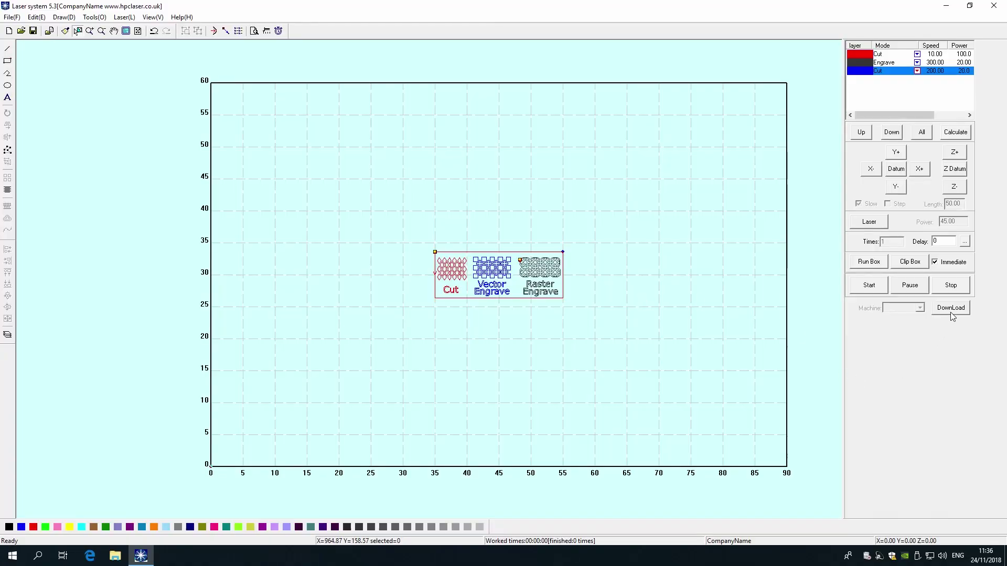
{"action": "left_click", "coordinate": [950, 308]}
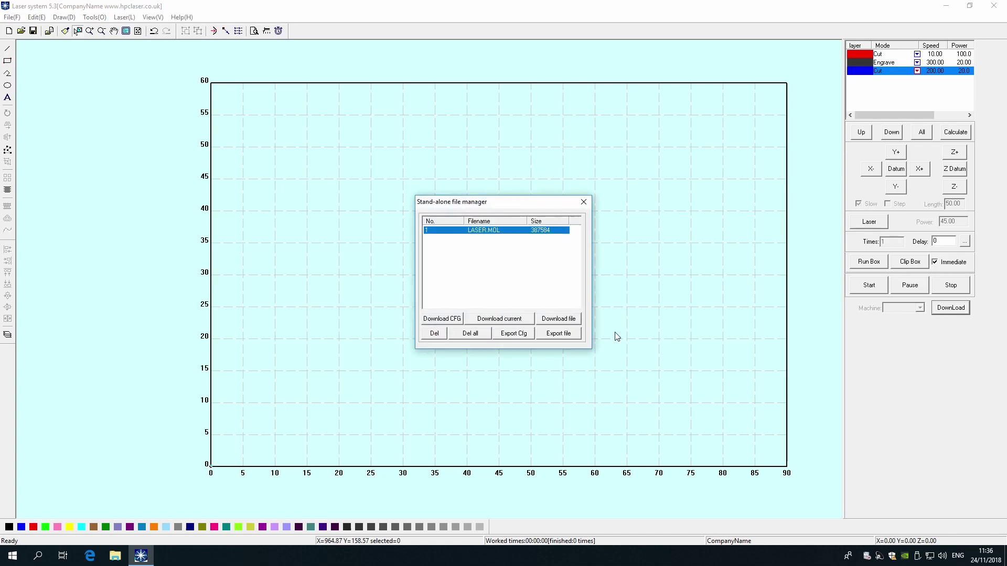
{"action": "left_click", "coordinate": [496, 320]}
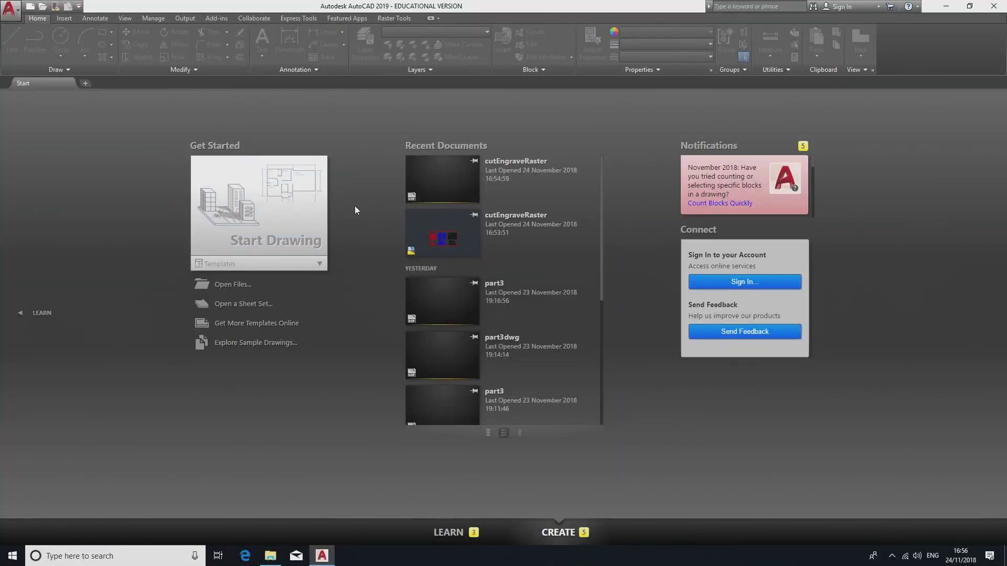
Step: Open the cutEngraveRaster.dxf drawing in AutoCAD 2019
{"action": "left_click", "coordinate": [18, 14]}
{"action": "left_click", "coordinate": [152, 76]}
{"action": "left_click", "coordinate": [641, 376]}
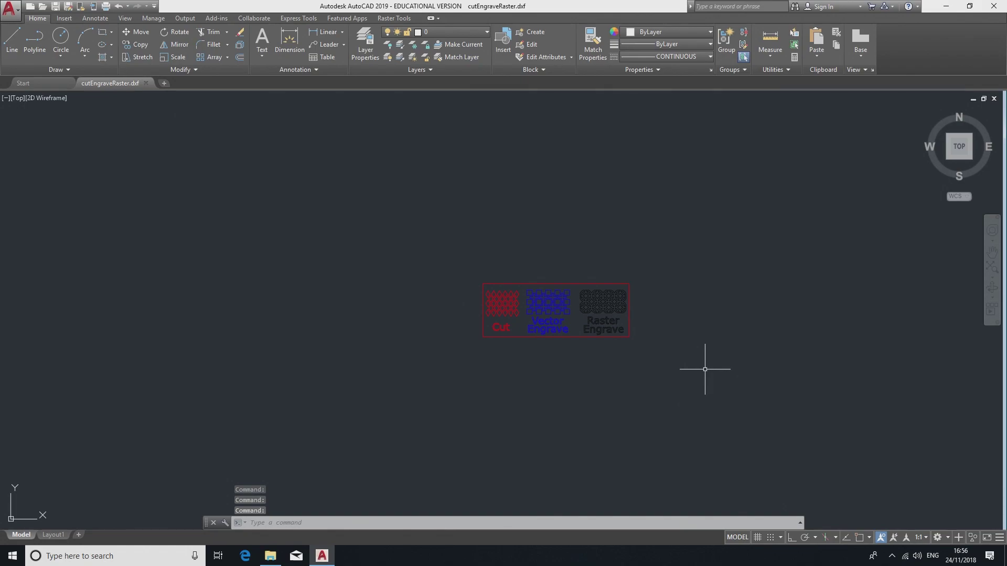
{"action": "scroll", "coordinate": [678, 365], "scroll_direction": "up", "scroll_amount": 4}
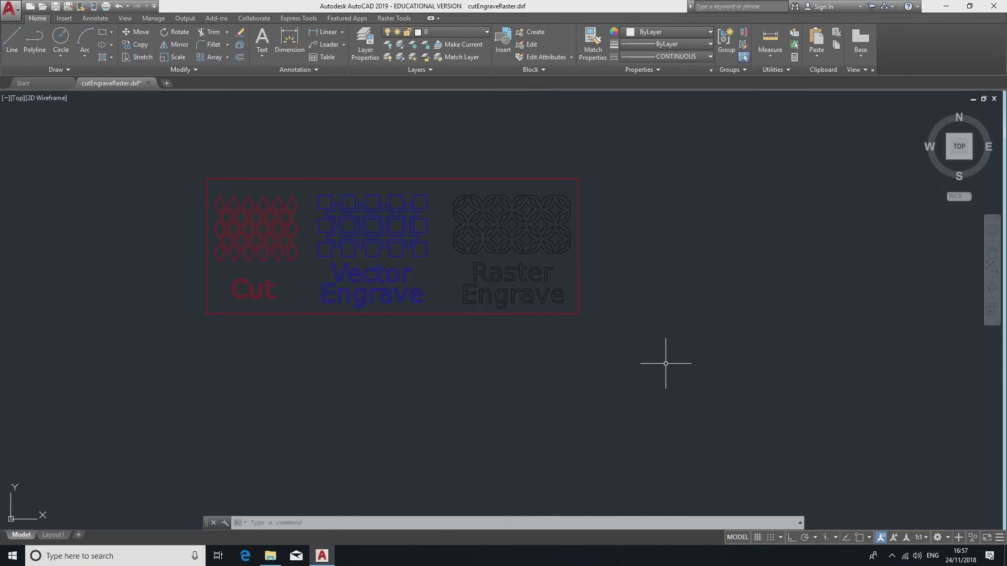
Step: Change the outer border rectangle's colour to Red
{"action": "left_click", "coordinate": [622, 352]}
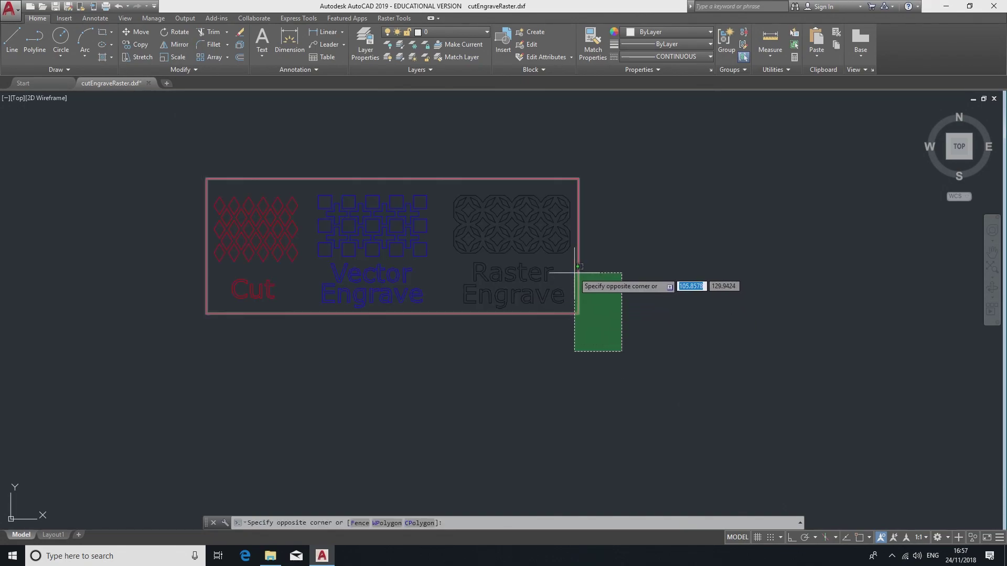
{"action": "left_click", "coordinate": [573, 274]}
{"action": "left_click", "coordinate": [643, 35]}
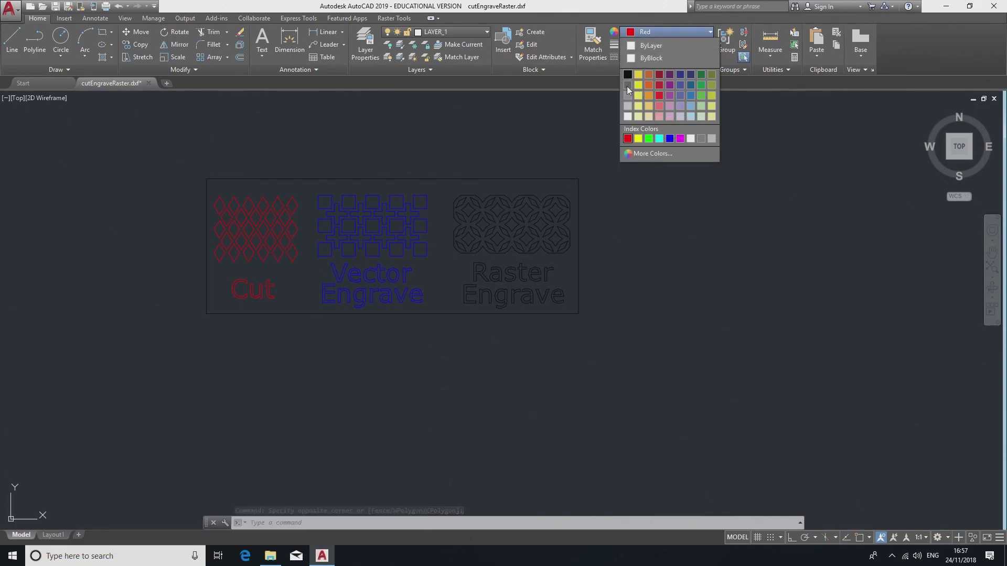
{"action": "left_click", "coordinate": [627, 139]}
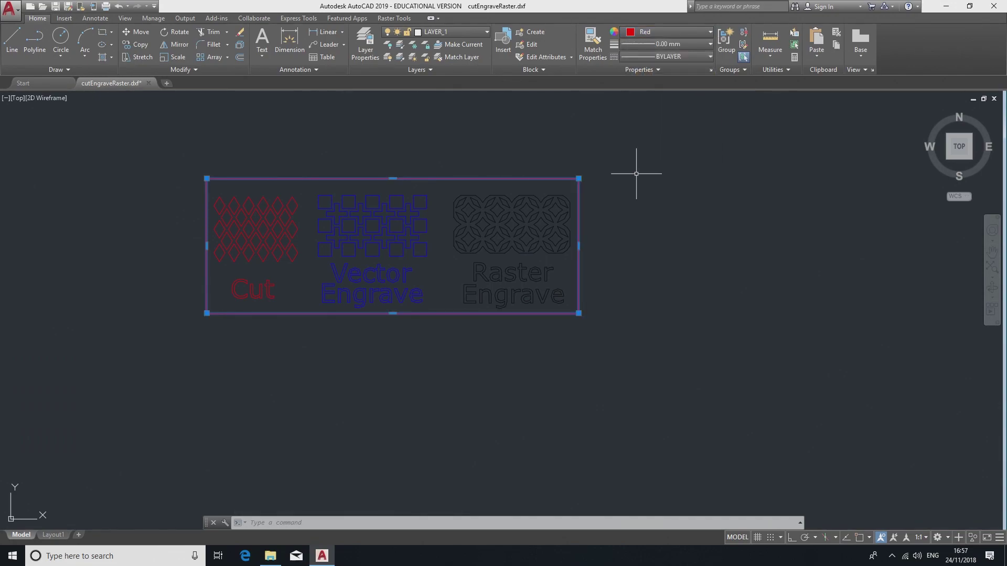
{"action": "key", "text": "Escape"}
{"action": "key", "text": "Escape"}
{"action": "scroll", "coordinate": [465, 180], "scroll_direction": "up", "scroll_amount": 2}
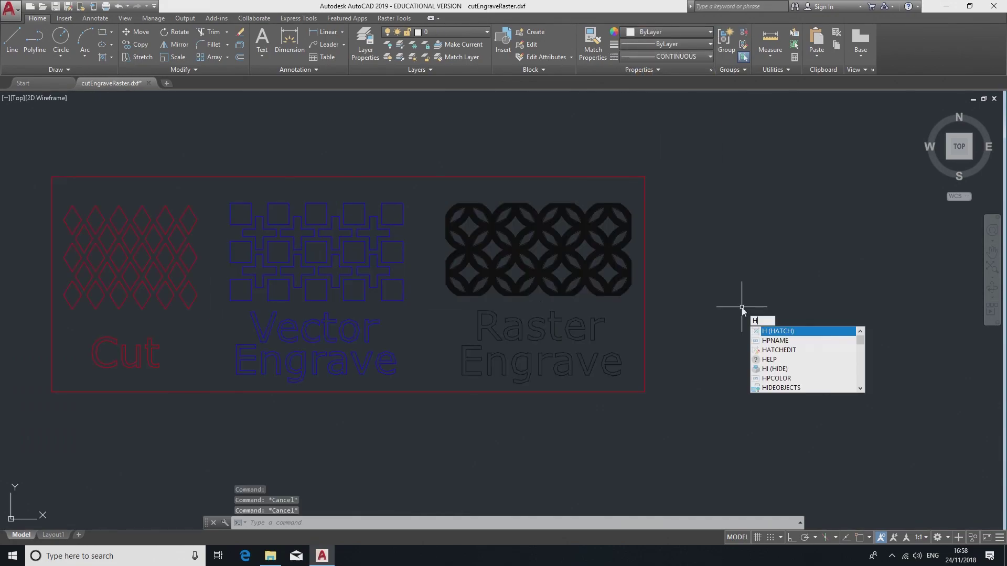
Step: Hatch the Raster and Engrave letters with a SOLID fill
{"action": "left_click", "coordinate": [781, 332]}
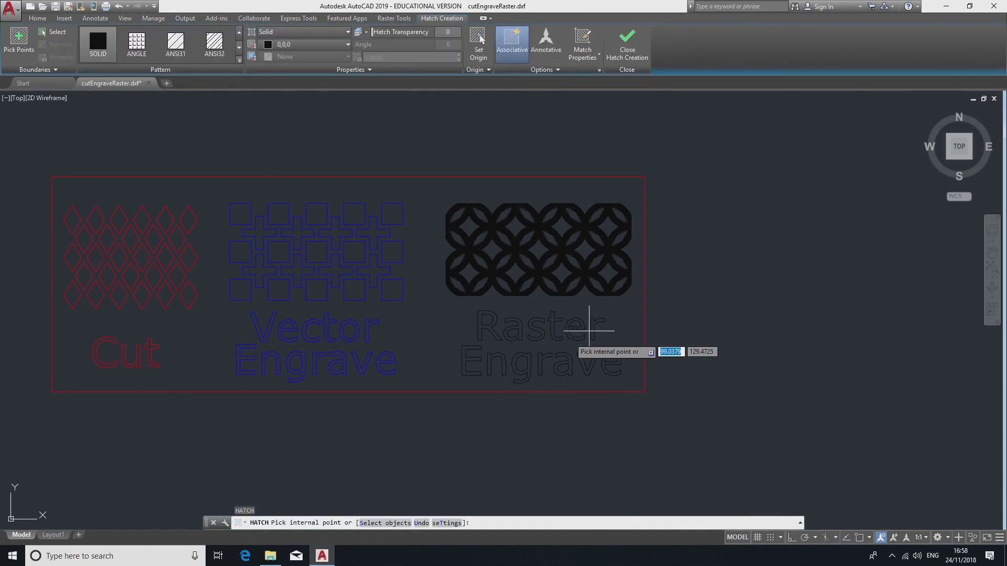
{"action": "scroll", "coordinate": [568, 339], "scroll_direction": "up", "scroll_amount": 2}
{"action": "left_click", "coordinate": [570, 336]}
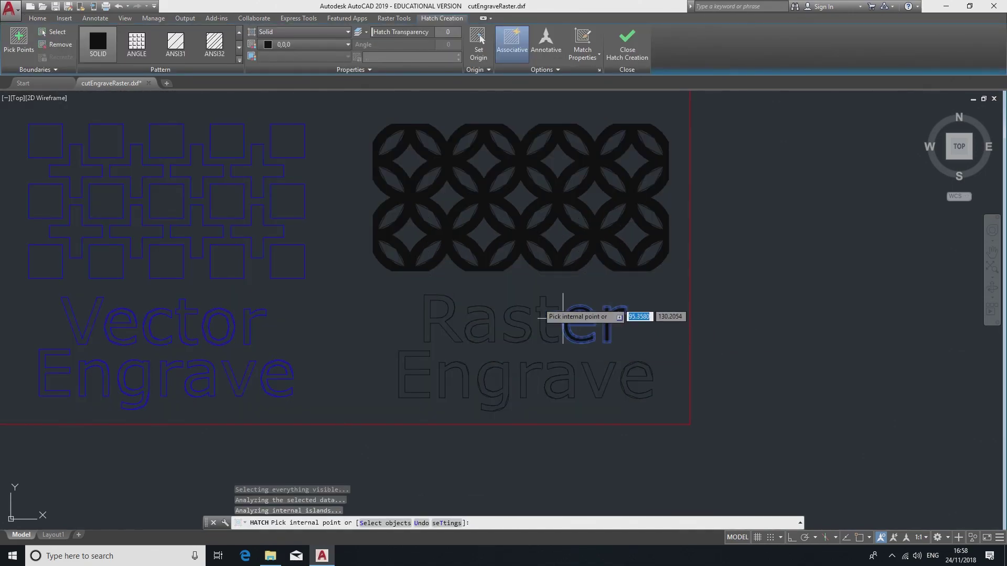
{"action": "left_click", "coordinate": [449, 313]}
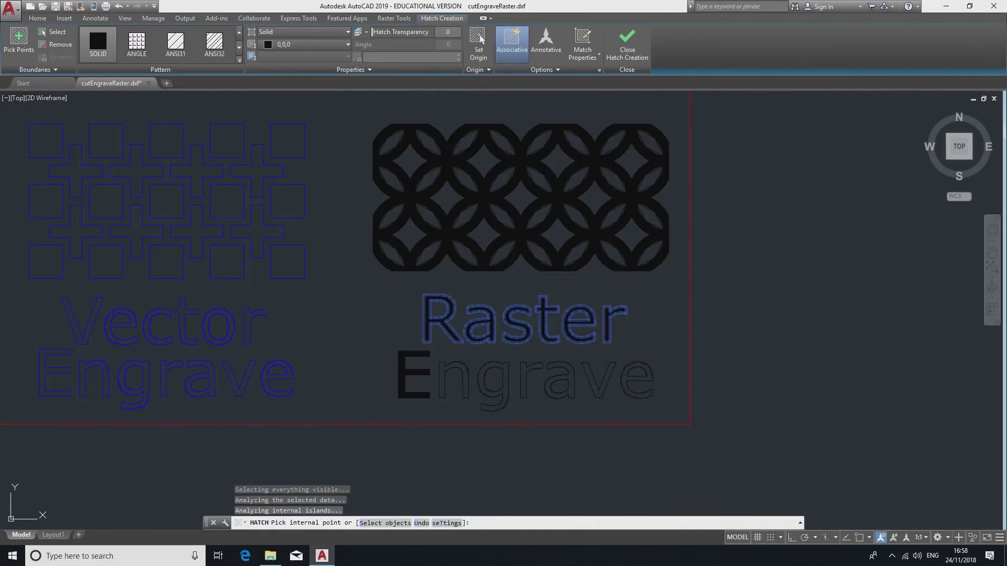
{"action": "left_click", "coordinate": [571, 380]}
{"action": "left_click", "coordinate": [587, 367]}
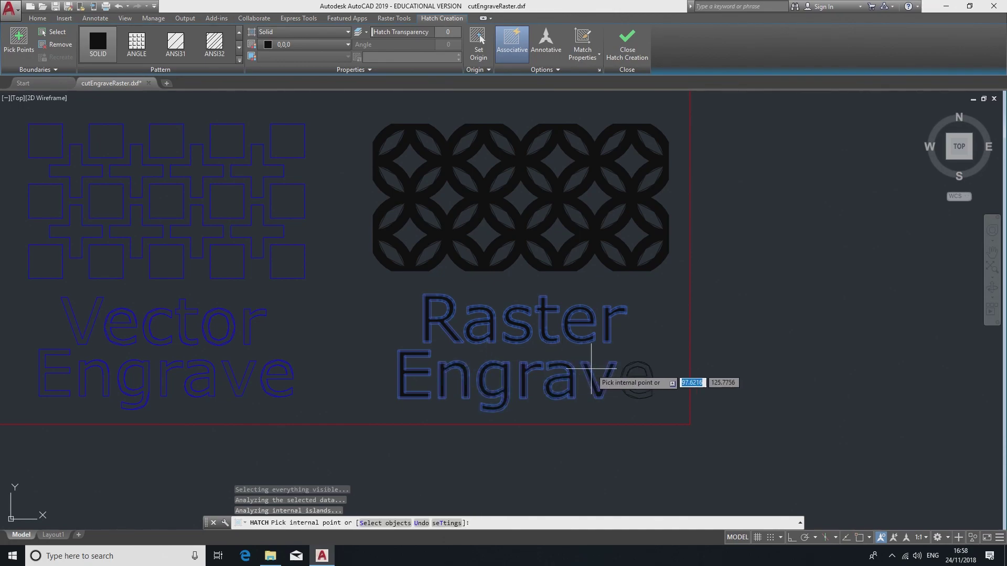
{"action": "left_click", "coordinate": [649, 375]}
{"action": "left_click", "coordinate": [136, 42]}
{"action": "left_click", "coordinate": [97, 41]}
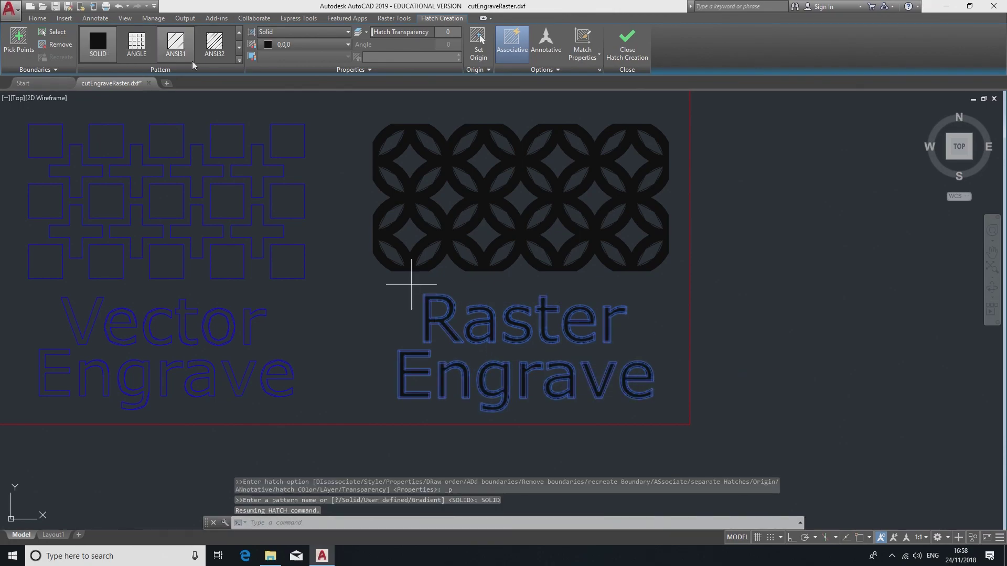
{"action": "left_click", "coordinate": [310, 45]}
{"action": "left_click", "coordinate": [627, 44]}
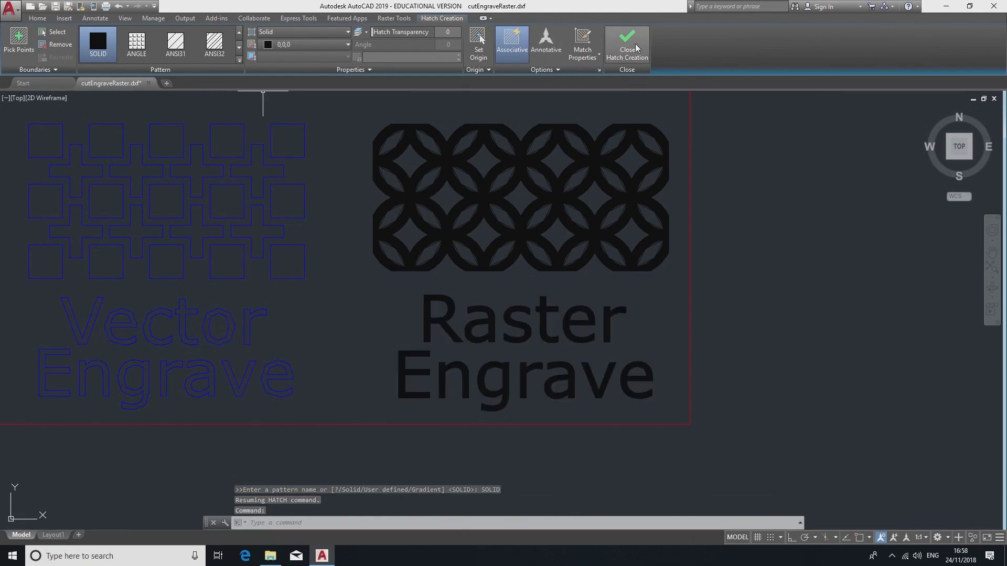
{"action": "scroll", "coordinate": [786, 342], "scroll_direction": "down", "scroll_amount": 2}
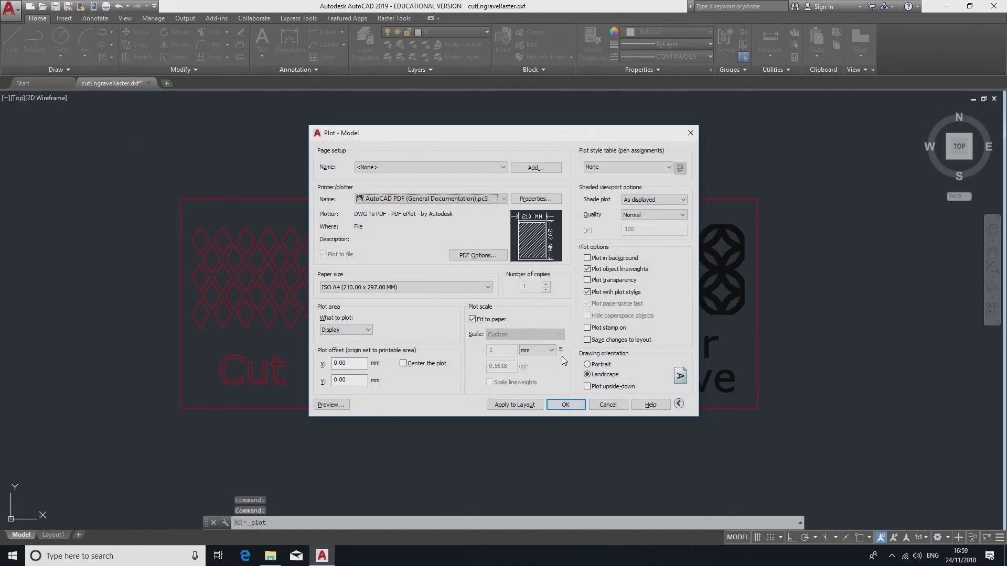
Step: Set the plotter to VLS6.60 with User-Defined LANDSCAPE paper at 1:1 scale
{"action": "left_click", "coordinate": [501, 200]}
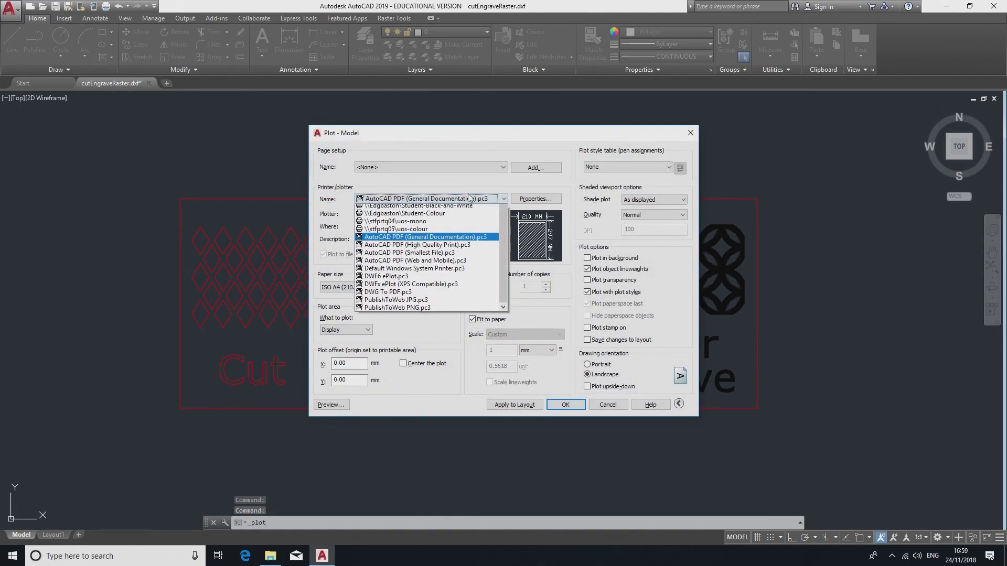
{"action": "scroll", "coordinate": [388, 236], "scroll_direction": "up", "scroll_amount": 4}
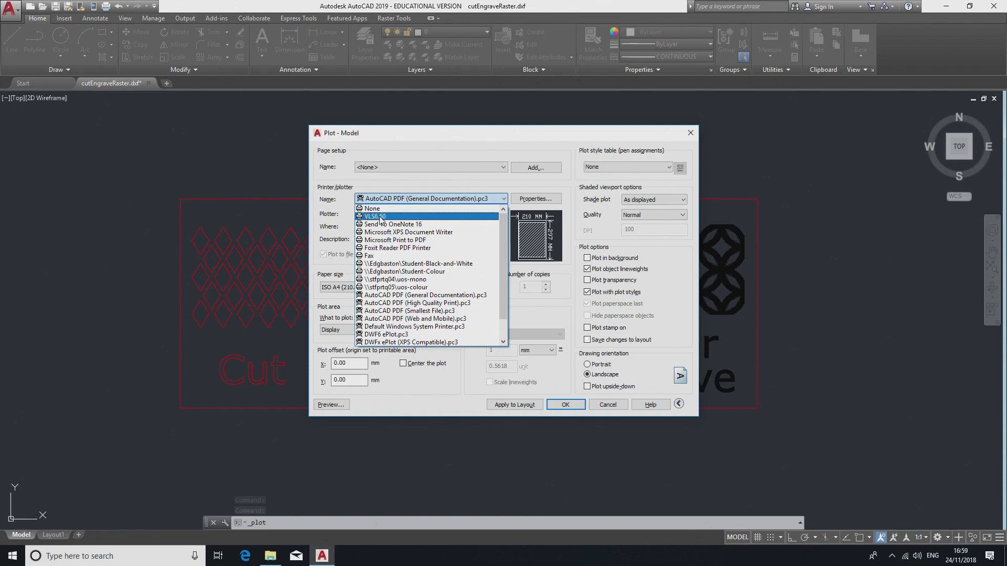
{"action": "left_click", "coordinate": [380, 217]}
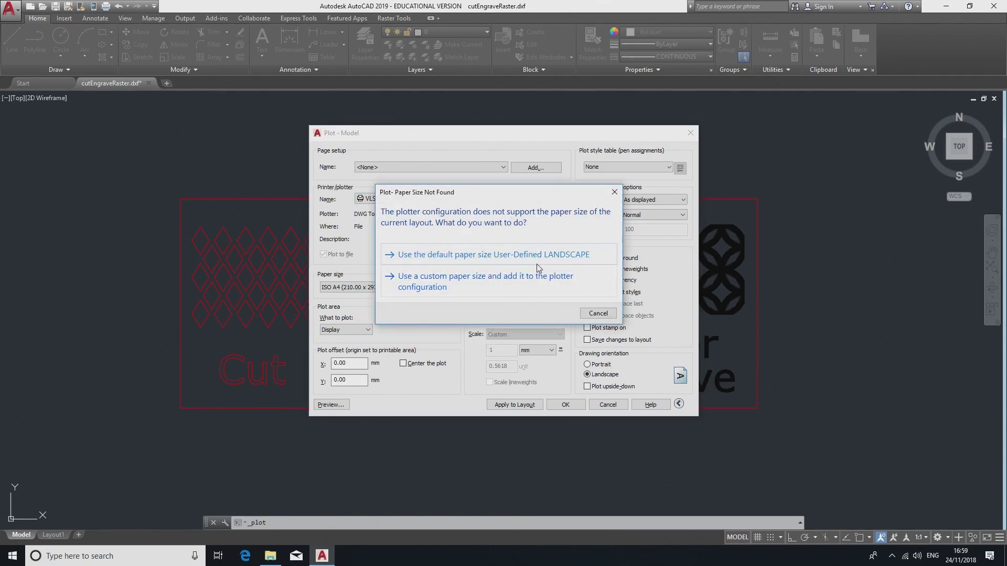
{"action": "left_click", "coordinate": [538, 260]}
{"action": "left_click", "coordinate": [472, 319]}
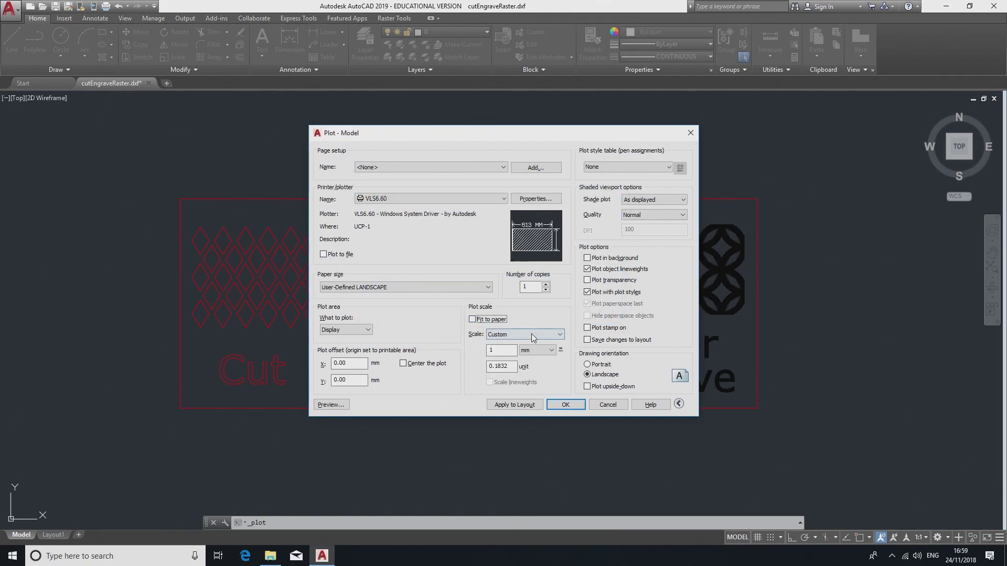
{"action": "left_click", "coordinate": [516, 335]}
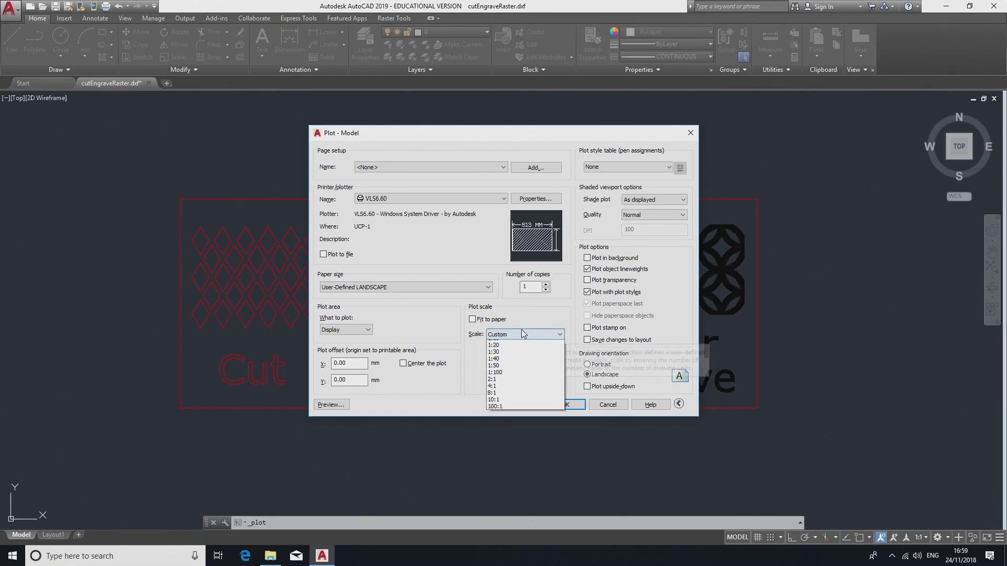
{"action": "left_click", "coordinate": [511, 351]}
Step: Window the framed design as the plot area and send the plot
{"action": "left_click", "coordinate": [354, 329]}
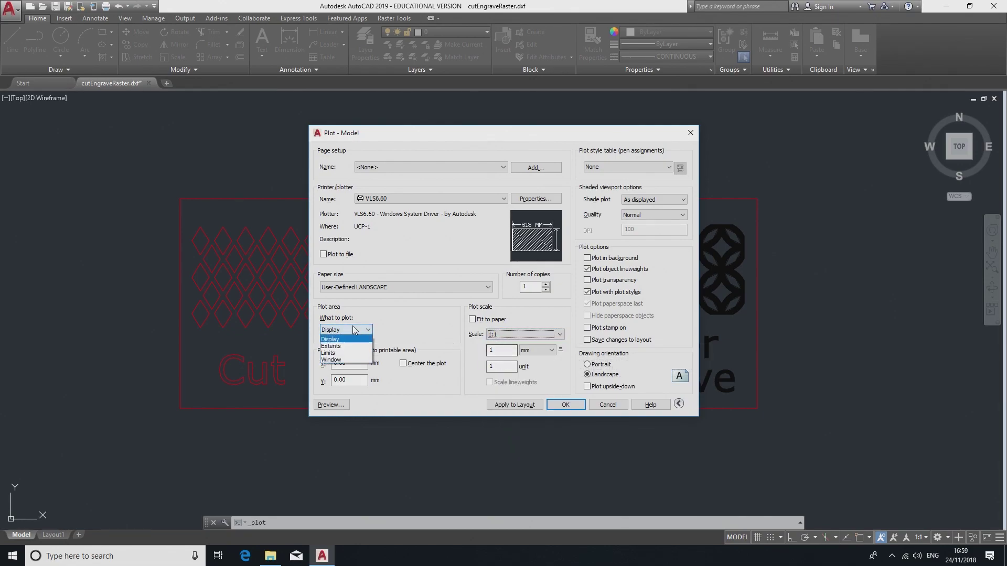
{"action": "left_click", "coordinate": [346, 359]}
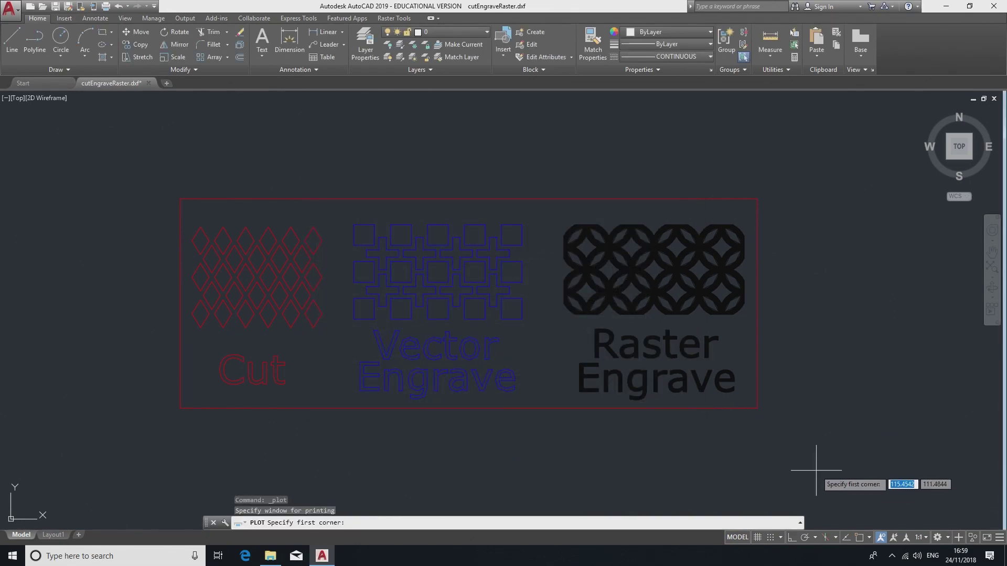
{"action": "left_click", "coordinate": [821, 470]}
{"action": "left_click", "coordinate": [226, 158]}
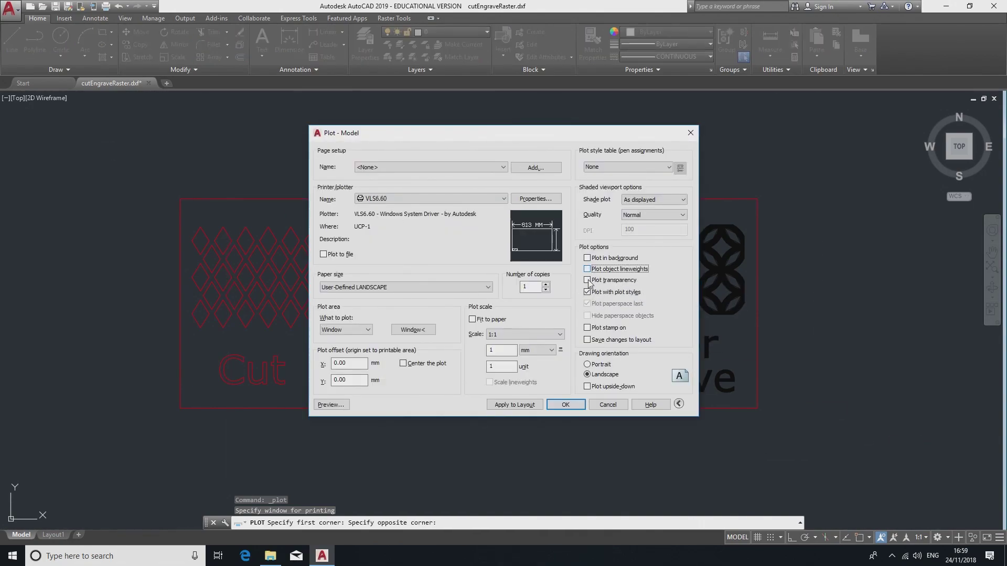
{"action": "left_click", "coordinate": [564, 405]}
Step: Launch Universal Control Panel through a 'uls' search and power up the laser
{"action": "key", "text": "super"}
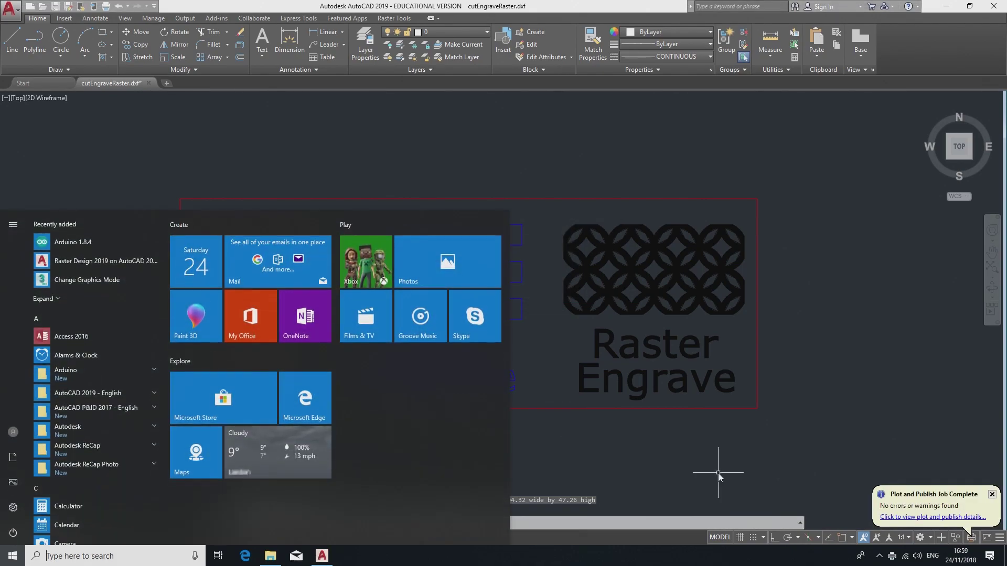
{"action": "type", "text": "uls"}
{"action": "key", "text": "Return"}
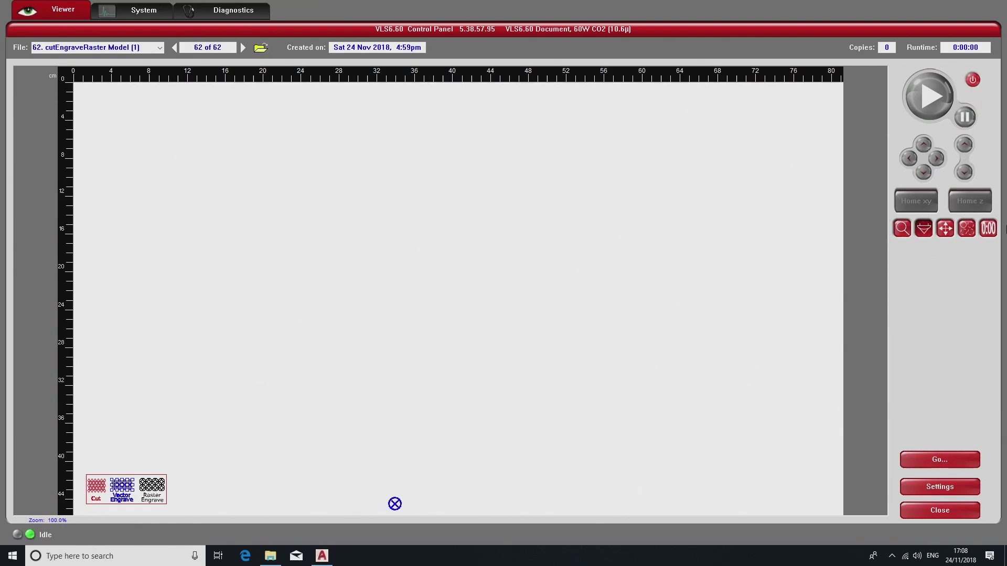
{"action": "left_click", "coordinate": [972, 81]}
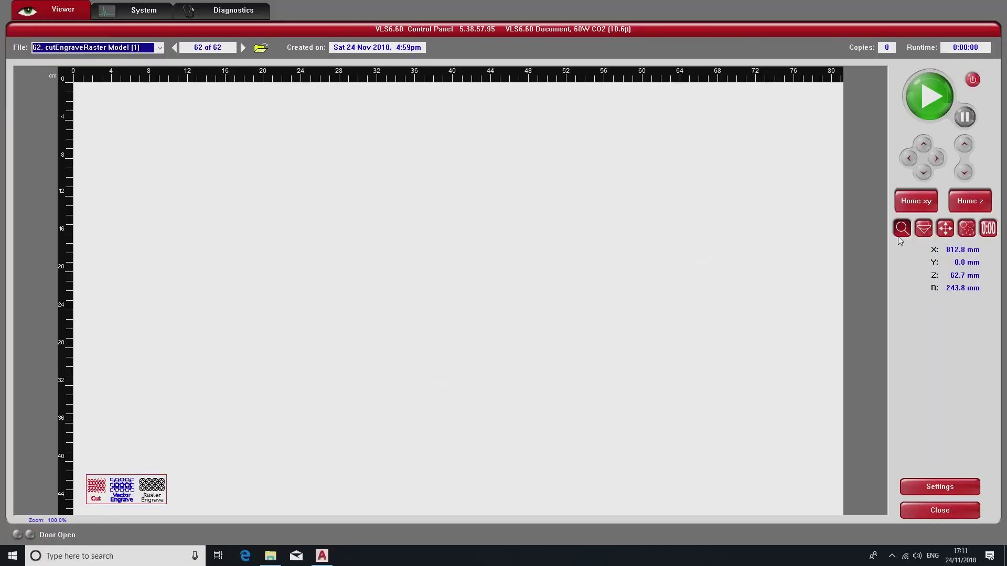
Step: Jog the laser head over the material and relocate the artwork to that point
{"action": "left_click", "coordinate": [925, 233]}
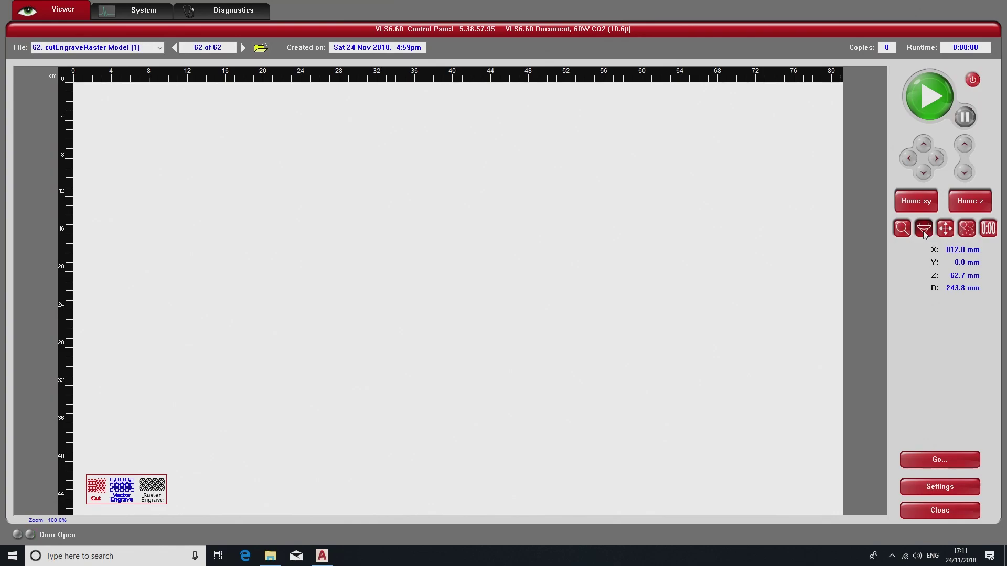
{"action": "left_click", "coordinate": [433, 309]}
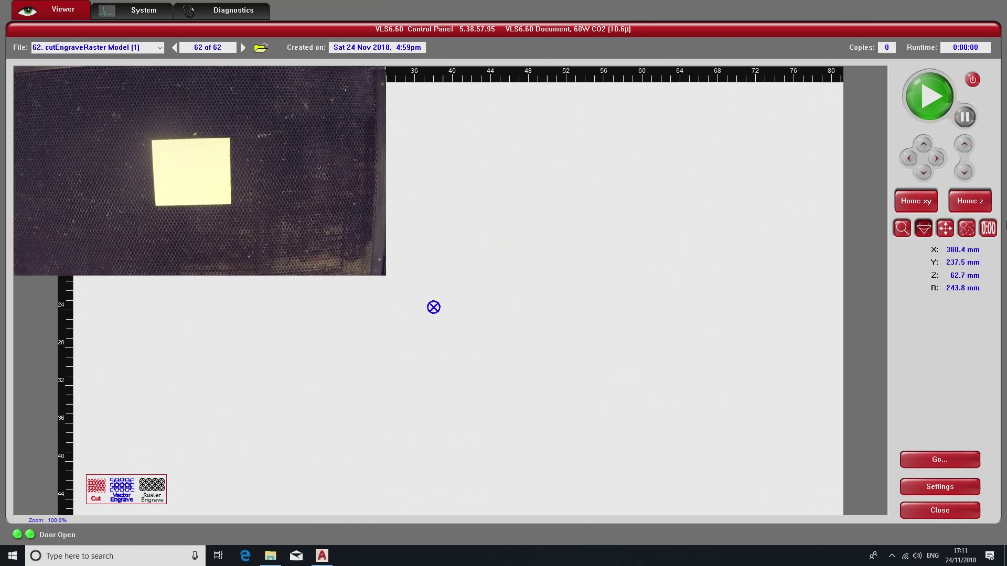
{"action": "left_click", "coordinate": [946, 228]}
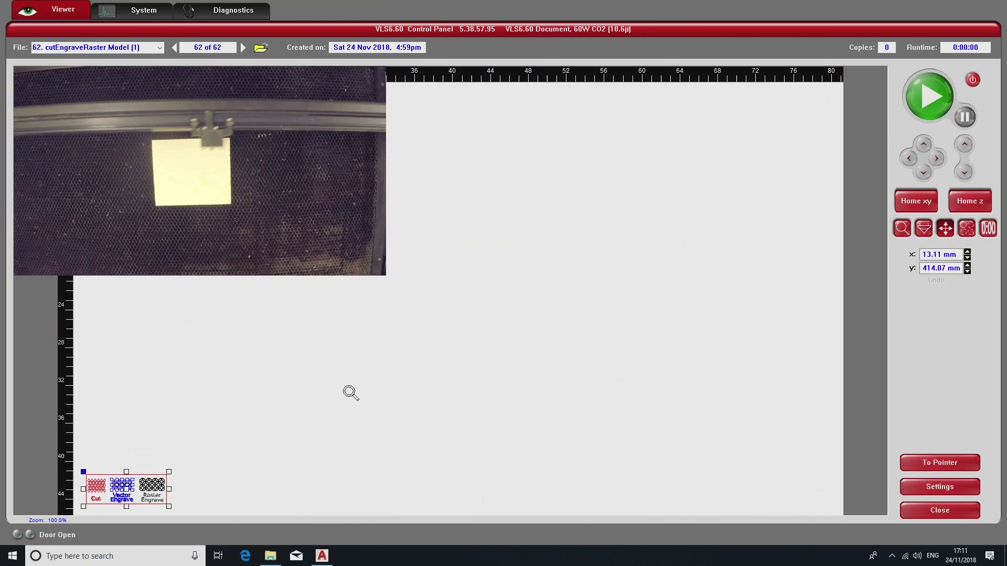
{"action": "left_click", "coordinate": [168, 506]}
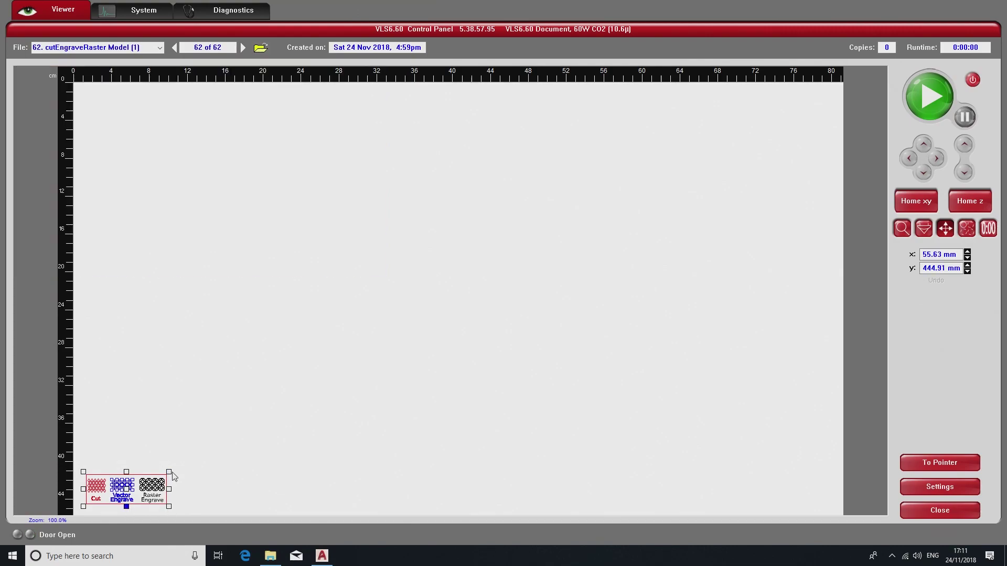
{"action": "left_click", "coordinate": [940, 463]}
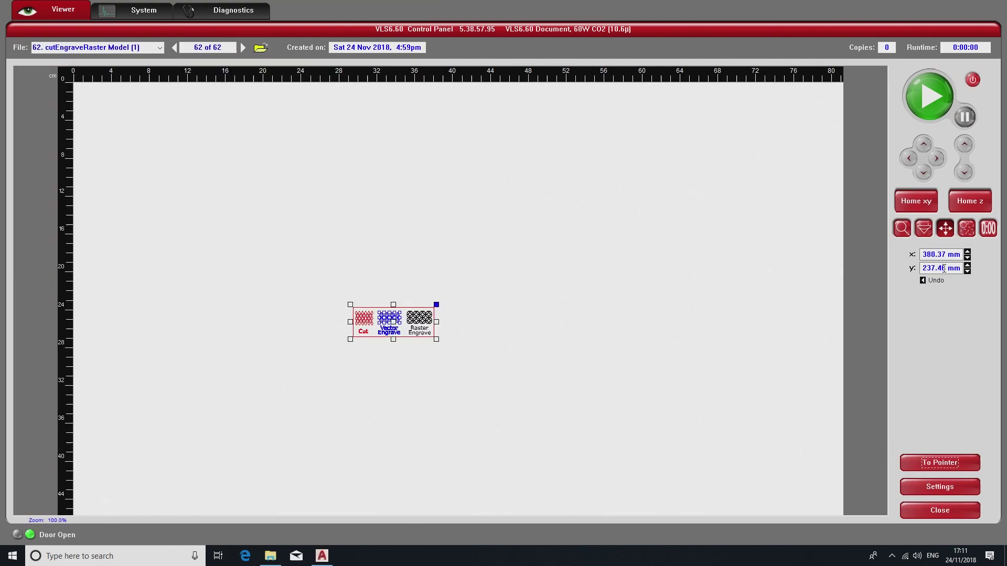
Step: Jog the head to the artwork's corners to verify its new placement
{"action": "left_click", "coordinate": [923, 229]}
{"action": "left_click", "coordinate": [348, 338]}
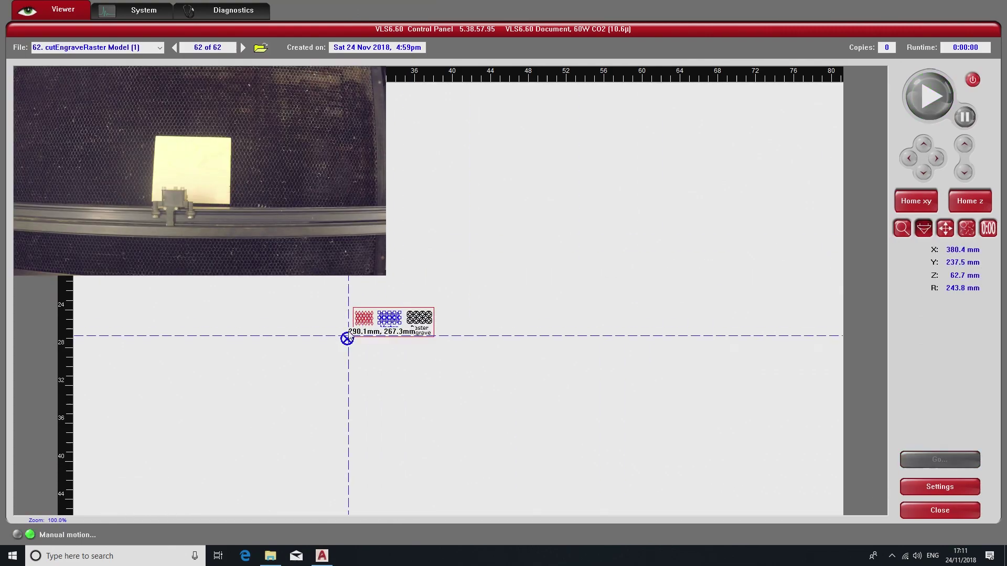
{"action": "left_click", "coordinate": [349, 304]}
{"action": "left_click", "coordinate": [438, 303]}
{"action": "left_click", "coordinate": [440, 342]}
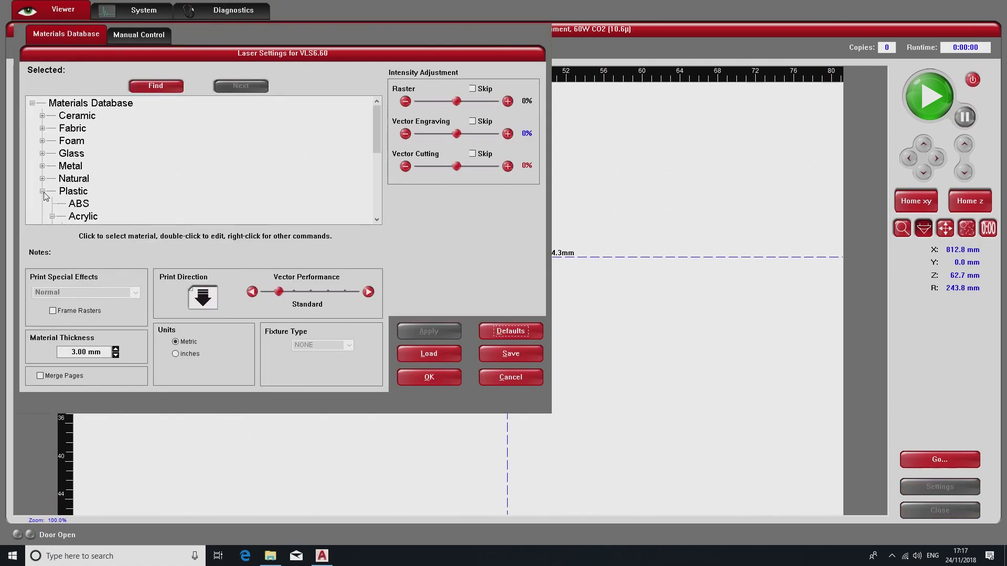
Step: Expand the Natural materials in the database, then close the material settings
{"action": "left_click", "coordinate": [43, 191]}
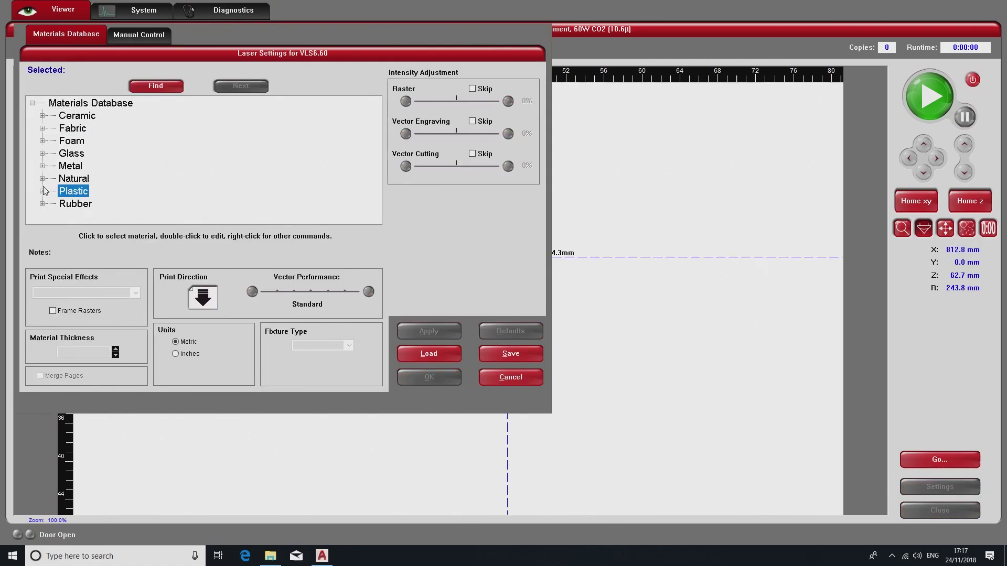
{"action": "left_click", "coordinate": [42, 179]}
{"action": "scroll", "coordinate": [100, 169], "scroll_direction": "down", "scroll_amount": 1}
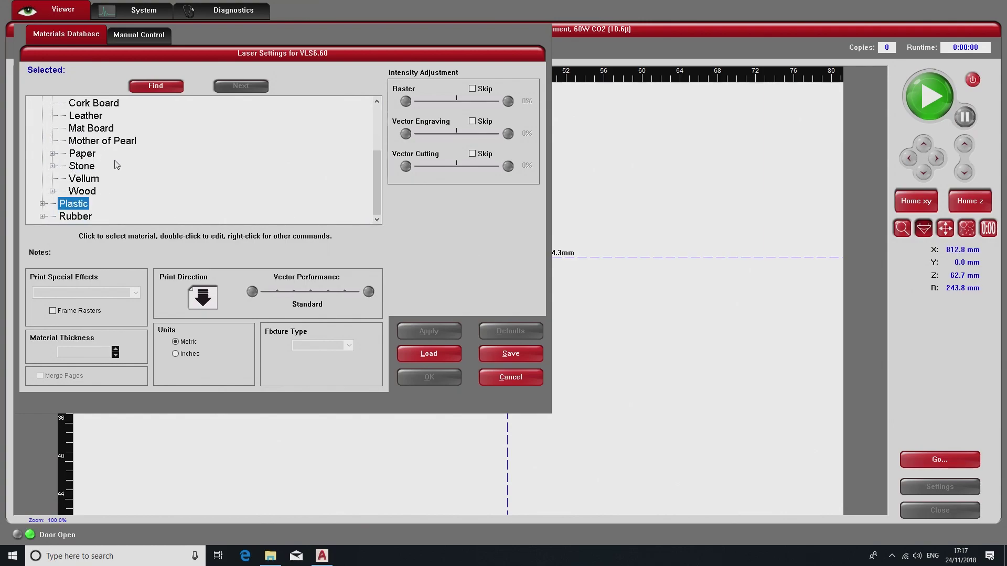
{"action": "key", "text": "Return"}
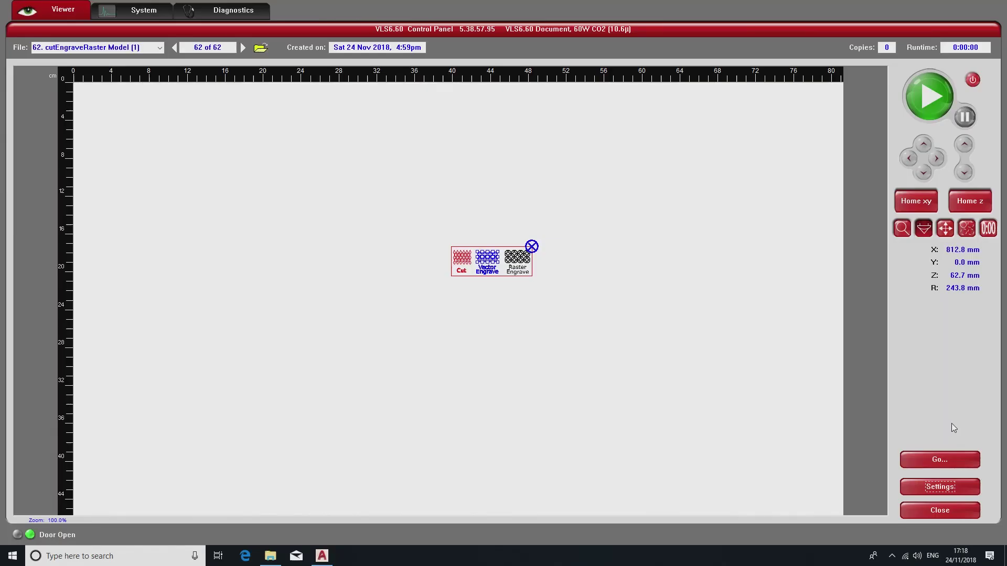
Step: Reopen the material settings and browse the Wood categories, trying Medium Density Fiberboard
{"action": "left_click", "coordinate": [960, 487]}
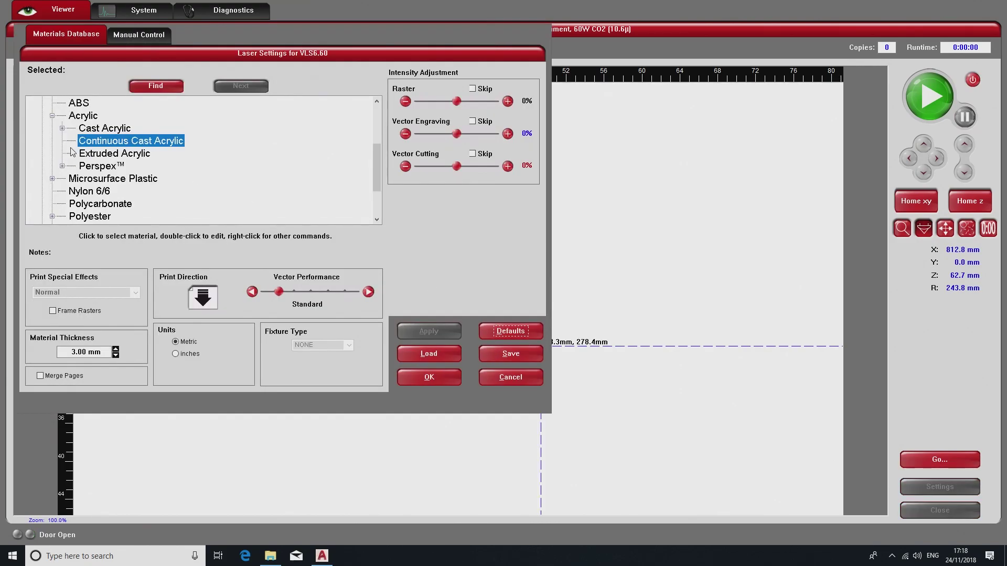
{"action": "scroll", "coordinate": [65, 144], "scroll_direction": "up", "scroll_amount": 3}
{"action": "left_click", "coordinate": [42, 192]}
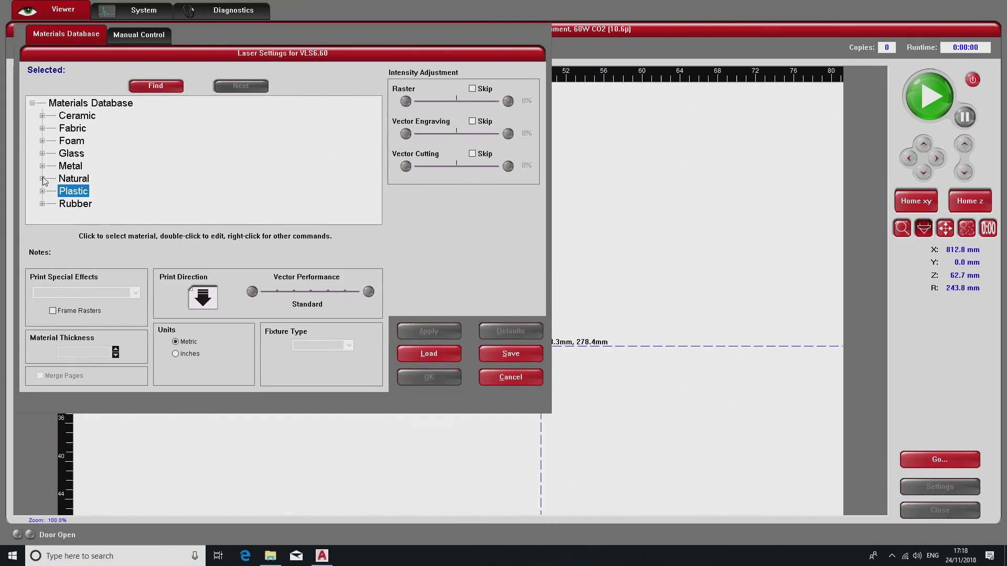
{"action": "left_click", "coordinate": [42, 179]}
{"action": "double_click", "coordinate": [77, 204]}
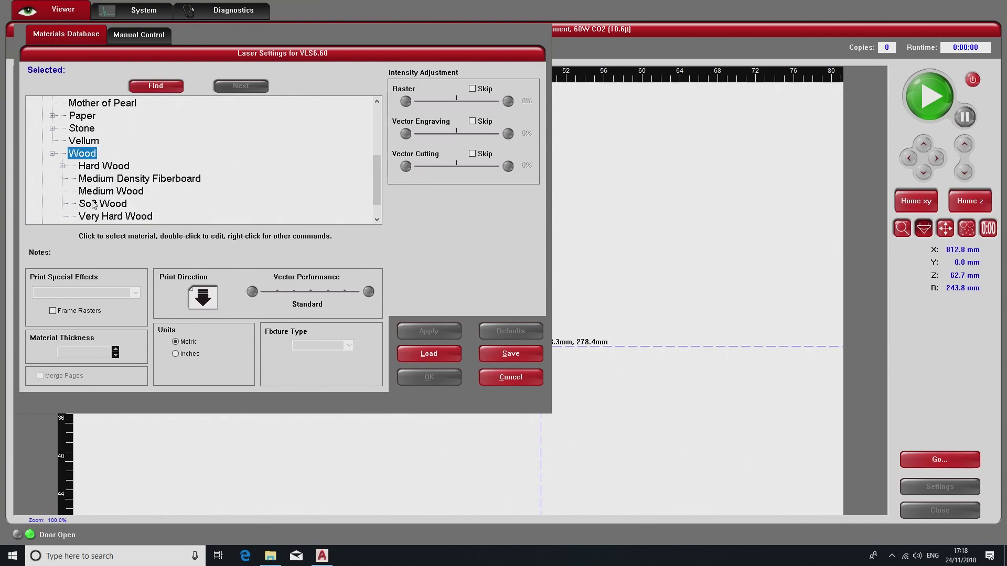
{"action": "left_click", "coordinate": [104, 166]}
{"action": "double_click", "coordinate": [216, 194]}
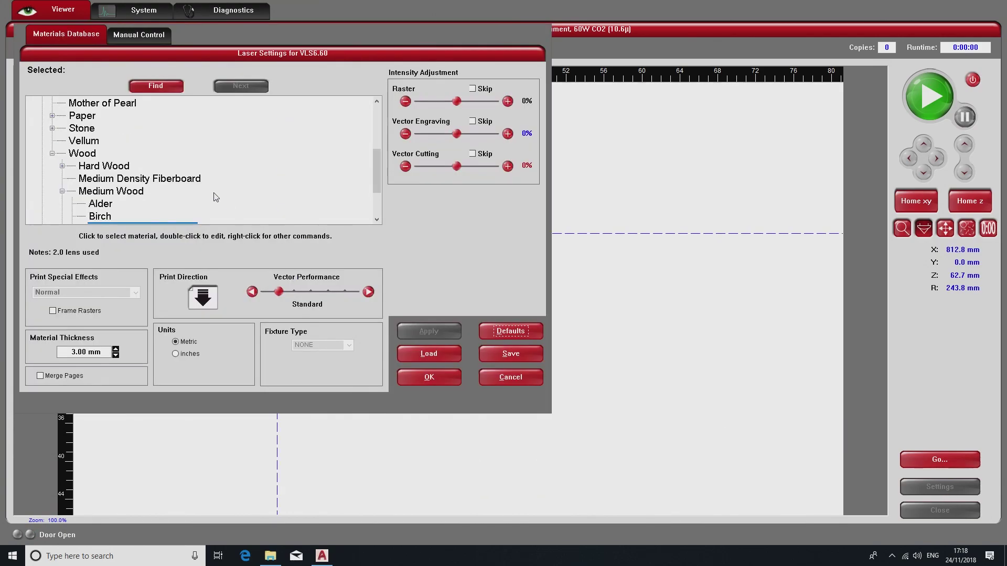
{"action": "left_click", "coordinate": [79, 153]}
{"action": "left_click", "coordinate": [165, 181]}
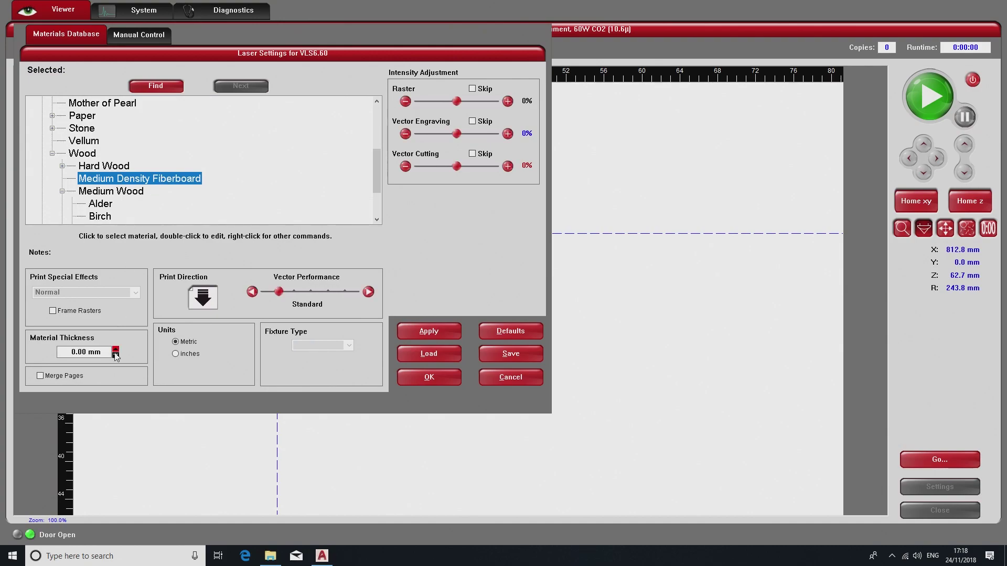
Step: Choose General Medium Woods under Natural > Wood > Medium Wood at 3.00 mm
{"action": "left_click", "coordinate": [73, 190]}
{"action": "left_click", "coordinate": [42, 176]}
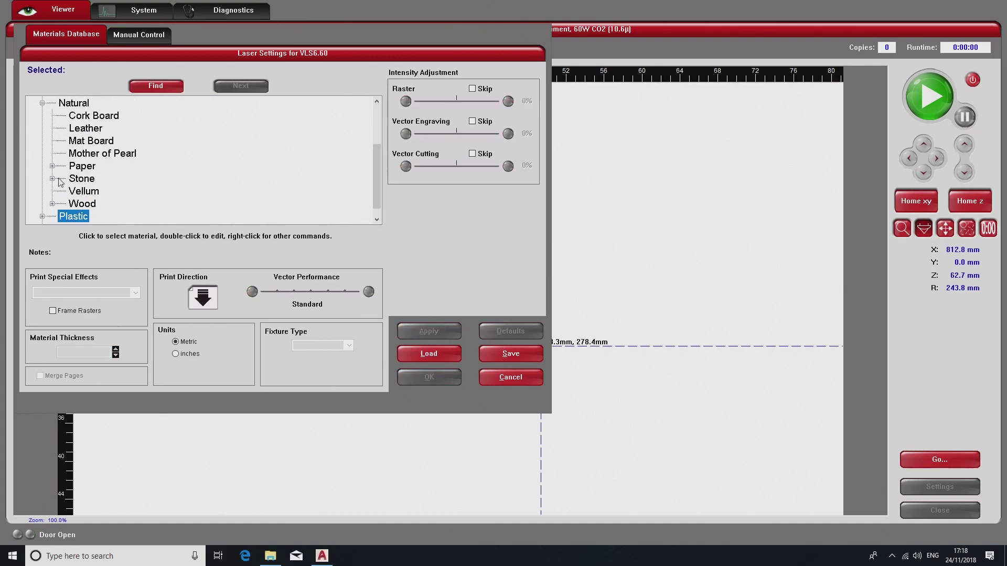
{"action": "double_click", "coordinate": [78, 204]}
{"action": "double_click", "coordinate": [120, 166]}
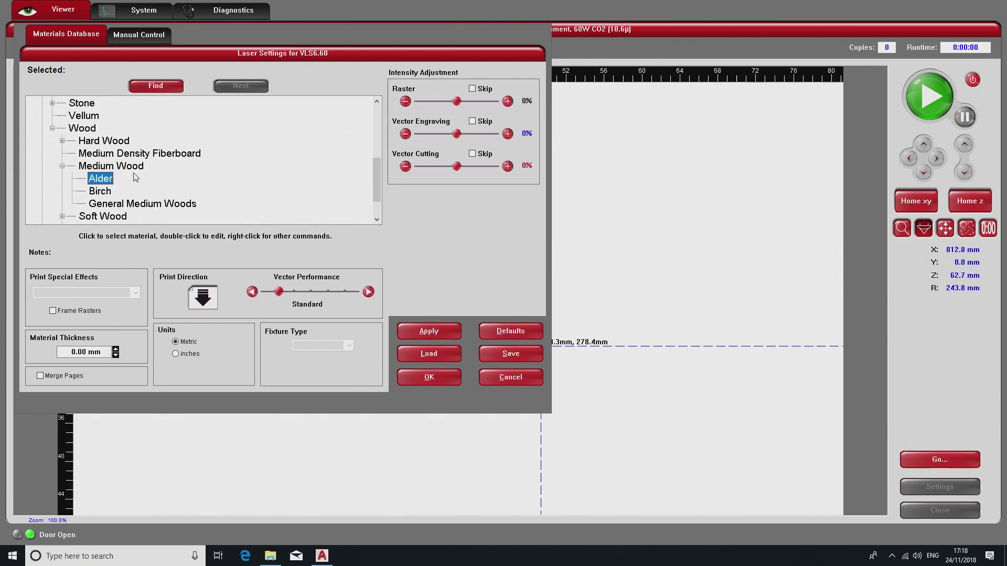
{"action": "left_click", "coordinate": [429, 331]}
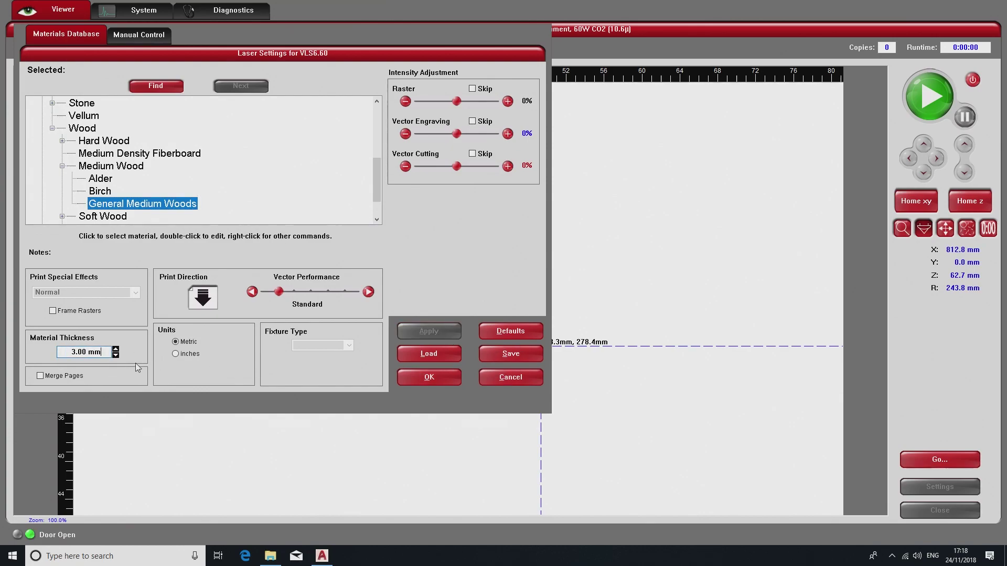
Step: Confirm the material settings to return to job 62's design in the viewer
{"action": "left_click", "coordinate": [453, 376]}
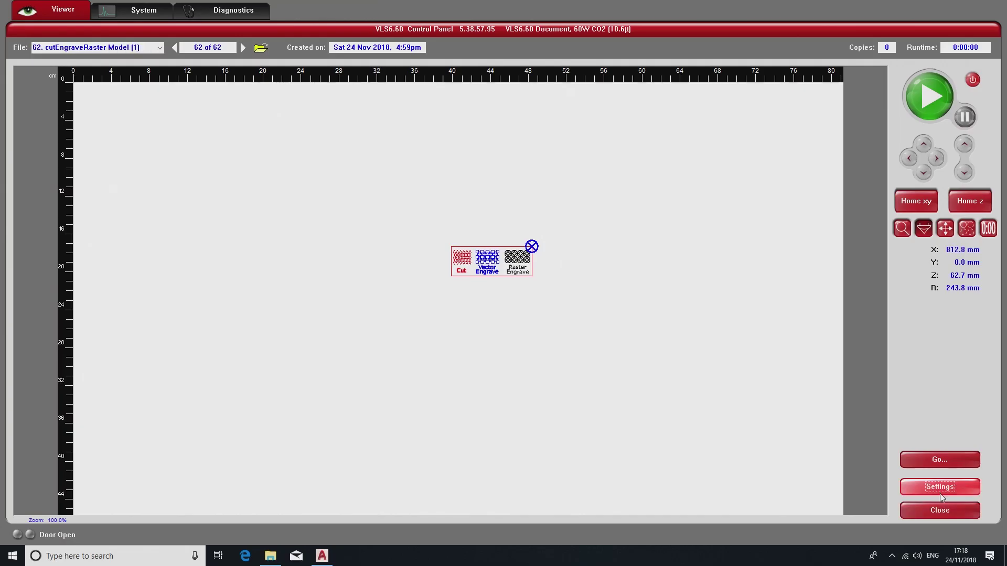